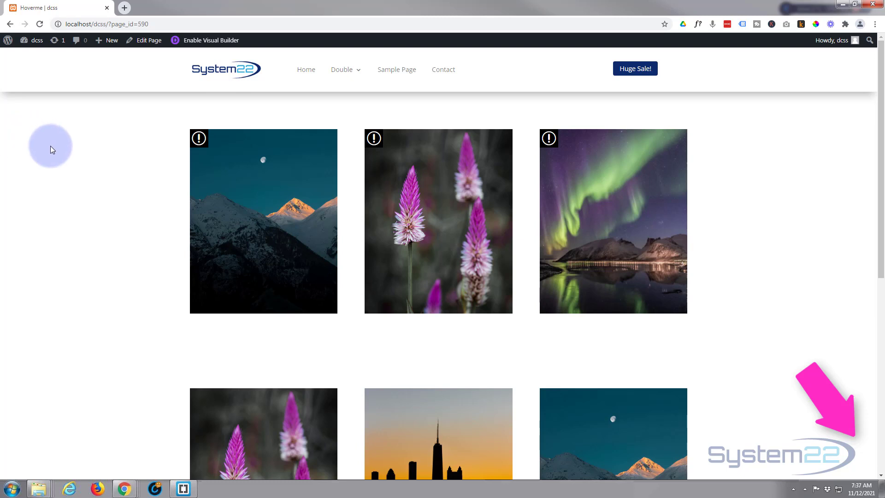
Step: Enable the Visual Builder for this page and insert a three-equal-column row below the first row of images
{"action": "mouse_move", "coordinate": [228, 174]}
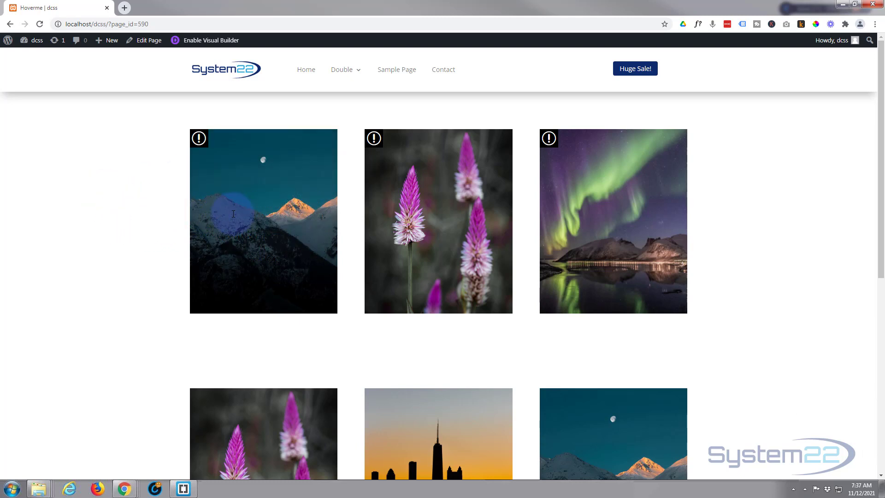
{"action": "mouse_move", "coordinate": [248, 213]}
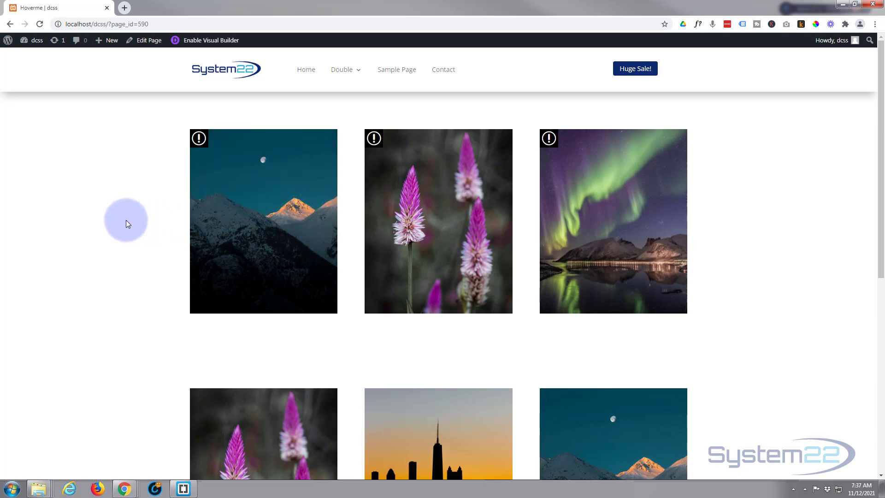
{"action": "left_click", "coordinate": [198, 40]}
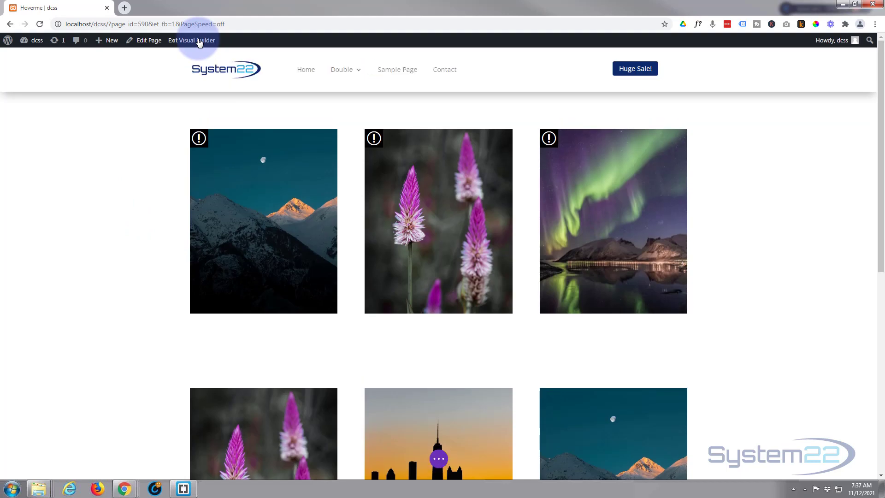
{"action": "scroll", "coordinate": [175, 160], "scroll_direction": "down", "scroll_amount": 2}
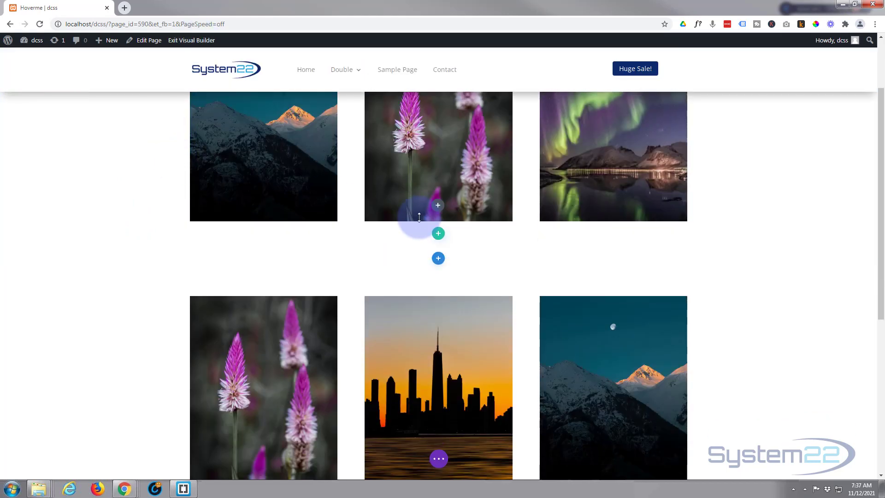
{"action": "left_click", "coordinate": [438, 234]}
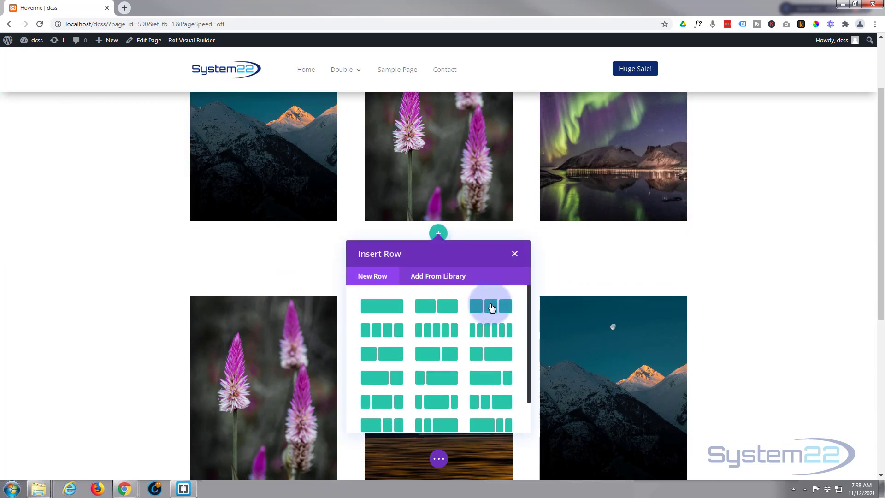
{"action": "left_click", "coordinate": [491, 307]}
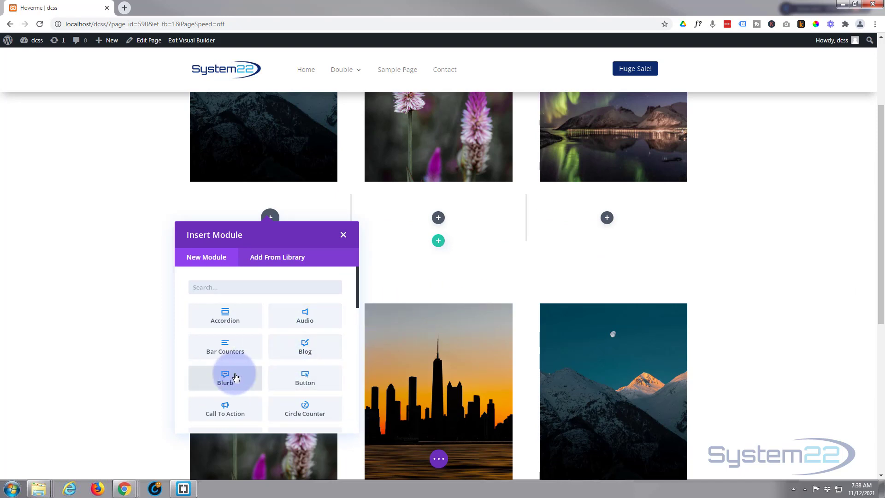
Step: Add a Blurb module to the first column of the new row
{"action": "scroll", "coordinate": [235, 377], "scroll_direction": "down", "scroll_amount": 3}
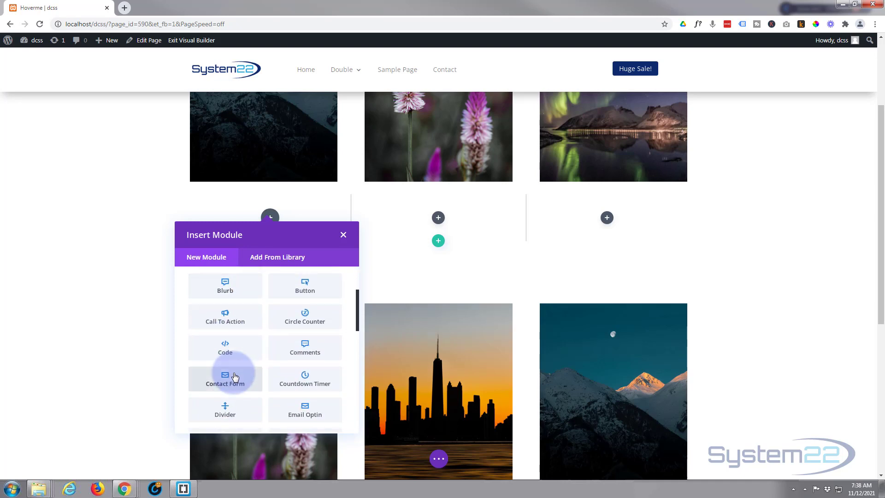
{"action": "scroll", "coordinate": [234, 377], "scroll_direction": "down", "scroll_amount": 3}
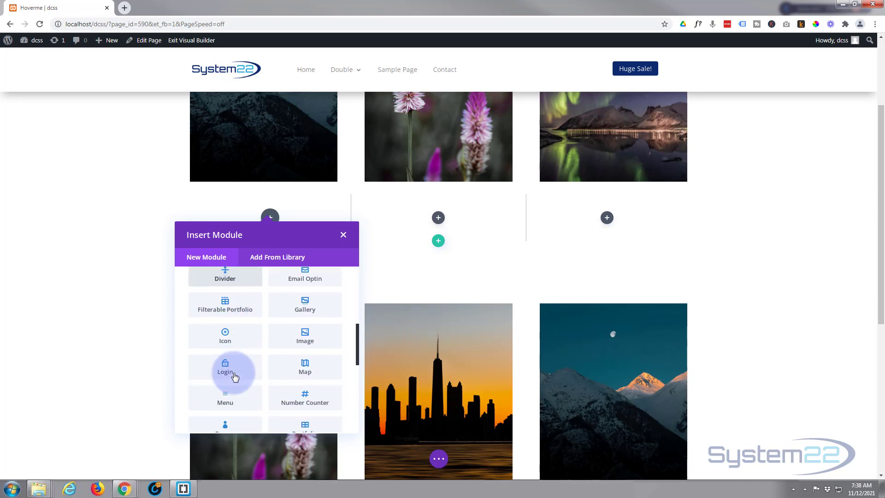
{"action": "scroll", "coordinate": [230, 342], "scroll_direction": "down", "scroll_amount": 1}
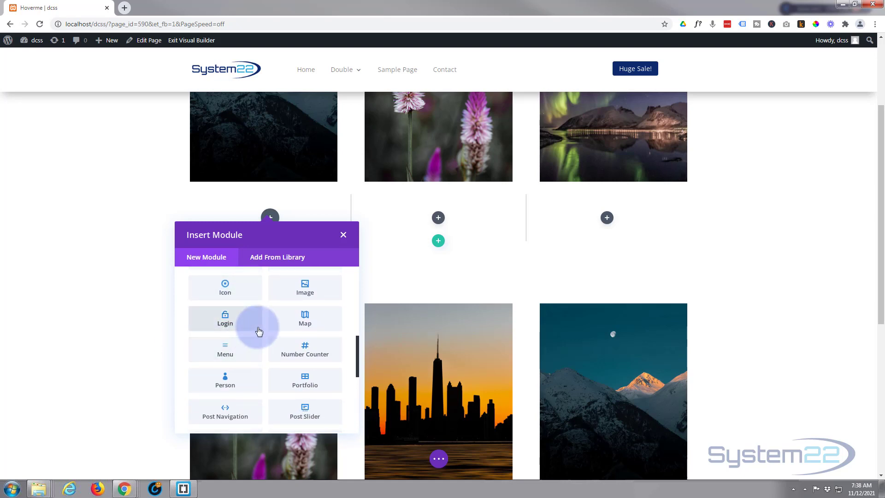
{"action": "scroll", "coordinate": [257, 331], "scroll_direction": "down", "scroll_amount": 5}
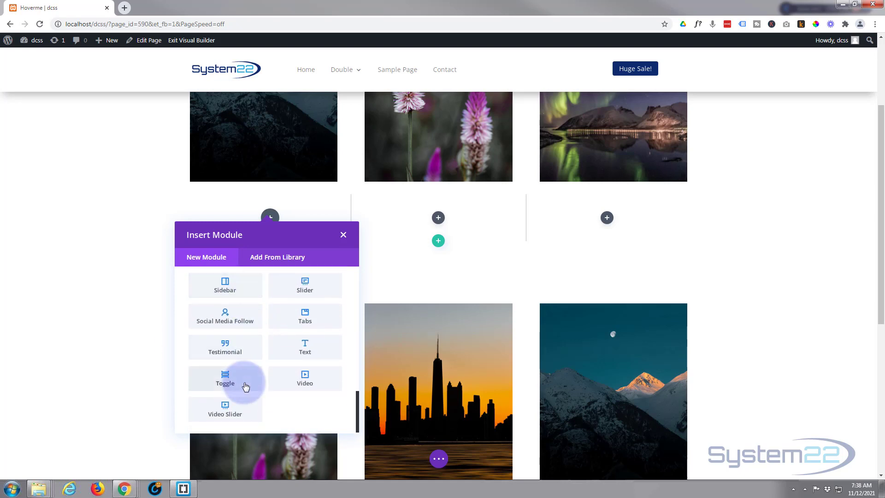
{"action": "scroll", "coordinate": [247, 399], "scroll_direction": "up", "scroll_amount": 5}
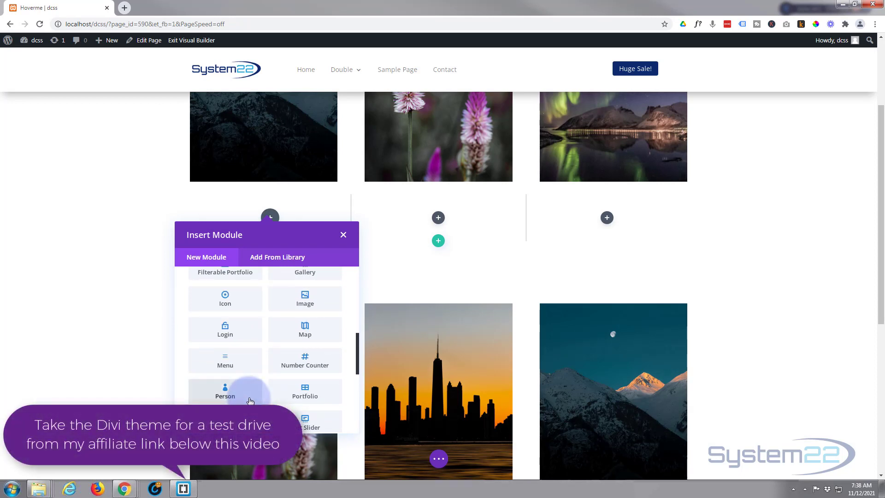
{"action": "scroll", "coordinate": [250, 400], "scroll_direction": "up", "scroll_amount": 5}
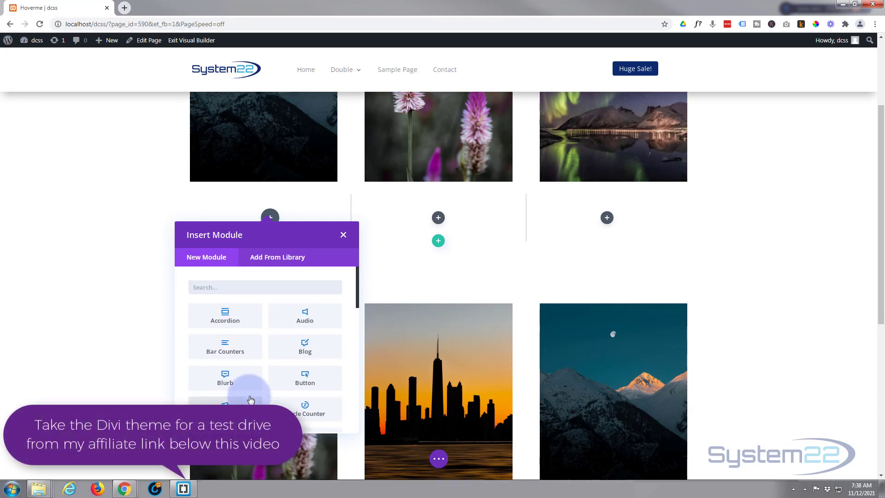
{"action": "scroll", "coordinate": [250, 394], "scroll_direction": "down", "scroll_amount": 1}
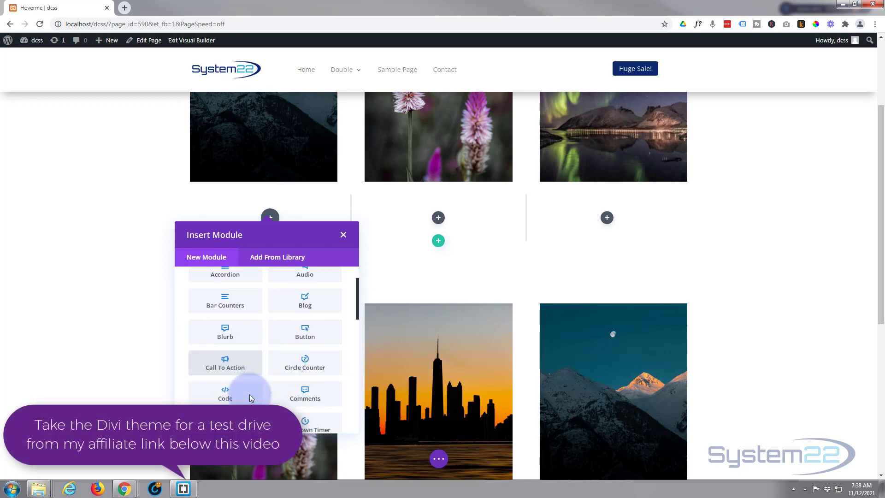
{"action": "left_click", "coordinate": [239, 334]}
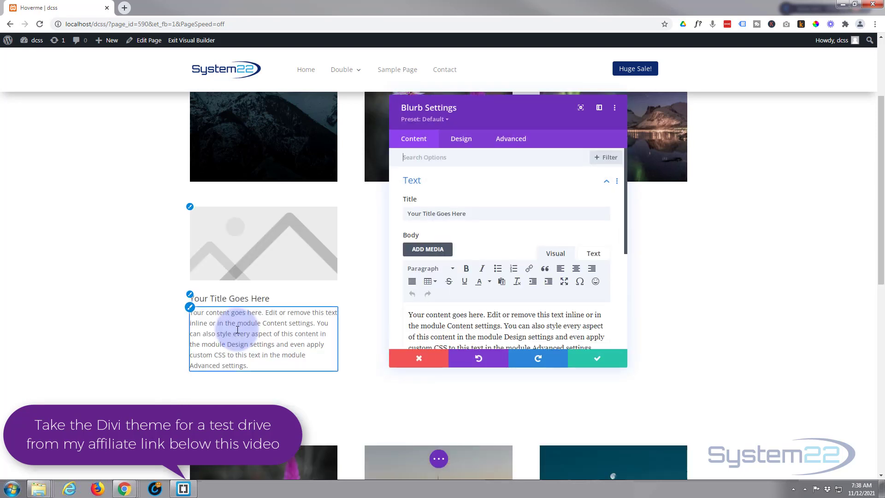
{"action": "left_click_drag", "start_coordinate": [480, 212], "coordinate": [383, 215]}
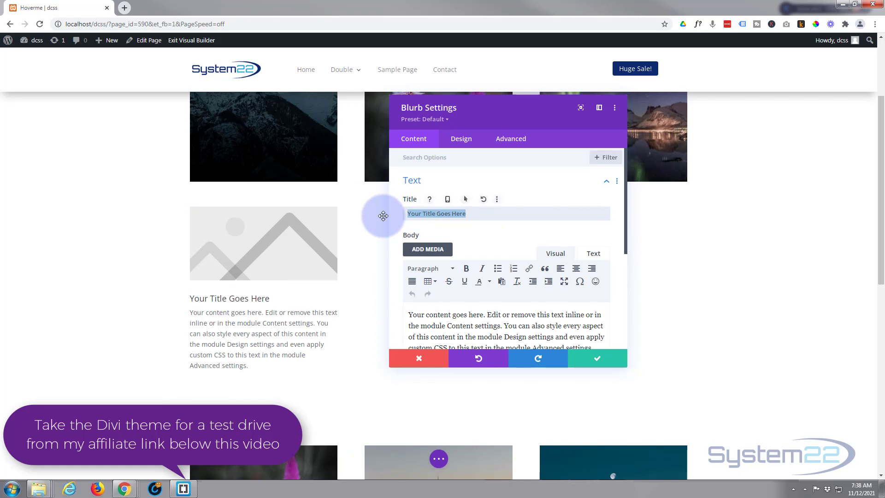
{"action": "scroll", "coordinate": [461, 233], "scroll_direction": "down", "scroll_amount": 2}
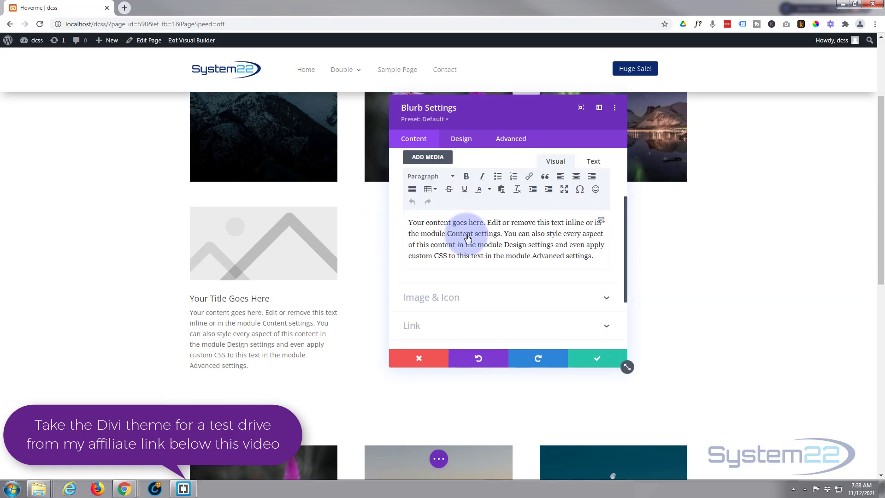
{"action": "left_click", "coordinate": [601, 259]}
{"action": "left_click_drag", "start_coordinate": [600, 258], "coordinate": [401, 221]}
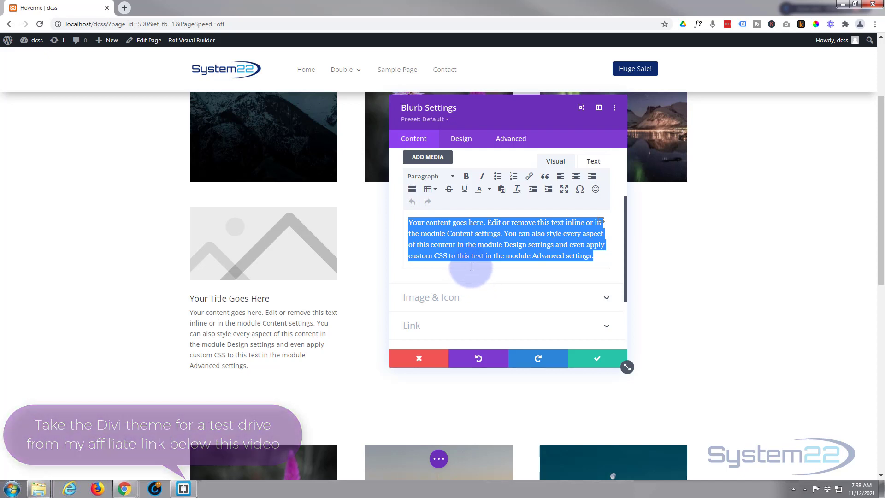
Step: Switch the blurb from an image to an icon and choose the outlined circled "i" information icon
{"action": "scroll", "coordinate": [476, 276], "scroll_direction": "down", "scroll_amount": 1}
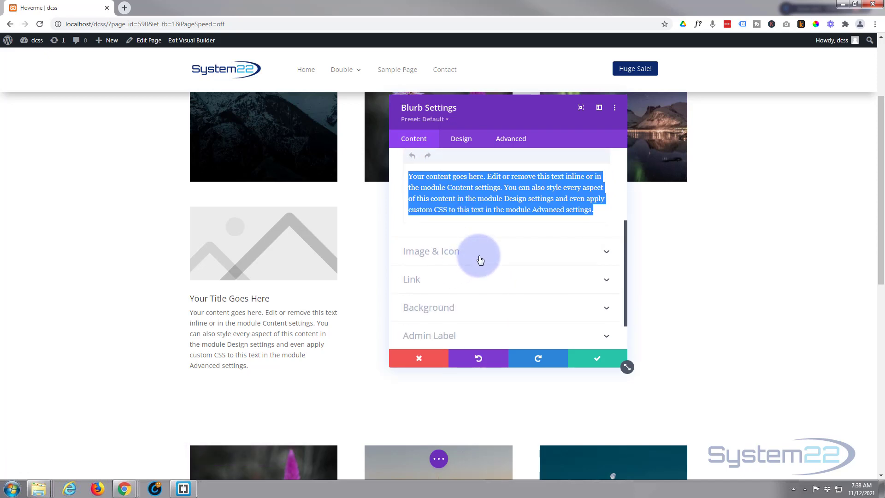
{"action": "left_click", "coordinate": [479, 255]}
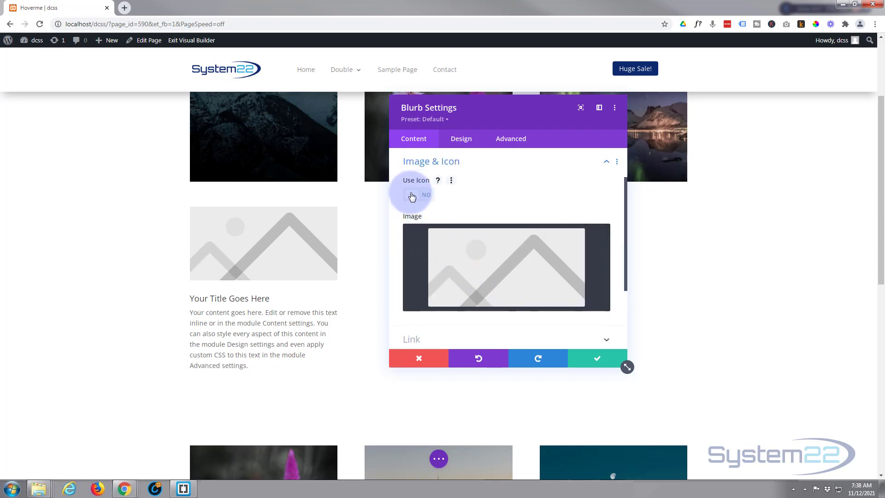
{"action": "left_click", "coordinate": [412, 196]}
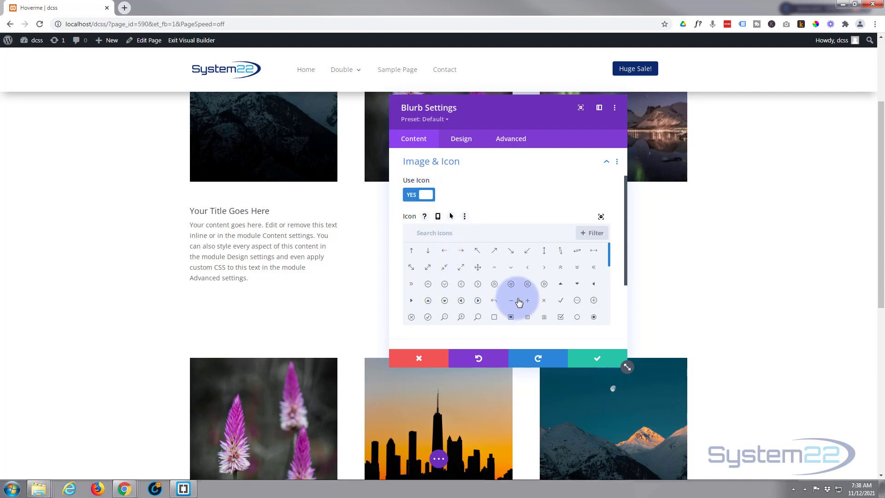
{"action": "left_click", "coordinate": [602, 217]}
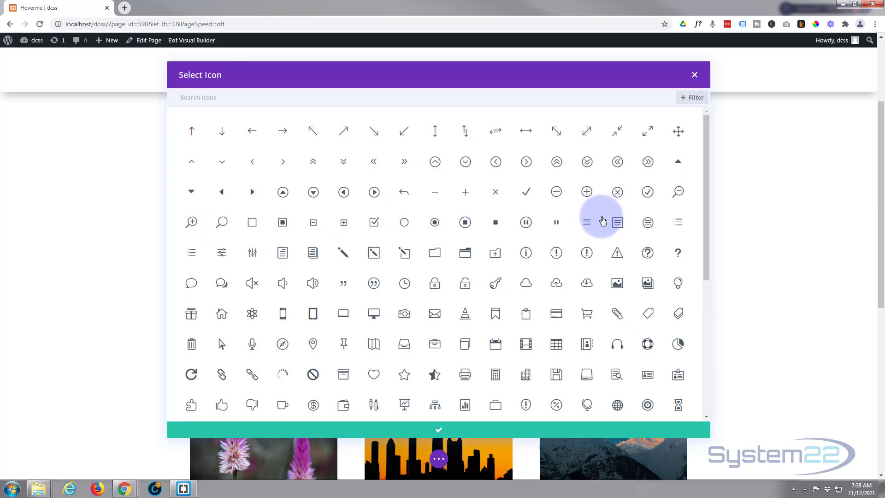
{"action": "scroll", "coordinate": [404, 210], "scroll_direction": "down", "scroll_amount": 1}
{"action": "scroll", "coordinate": [404, 209], "scroll_direction": "down", "scroll_amount": 4}
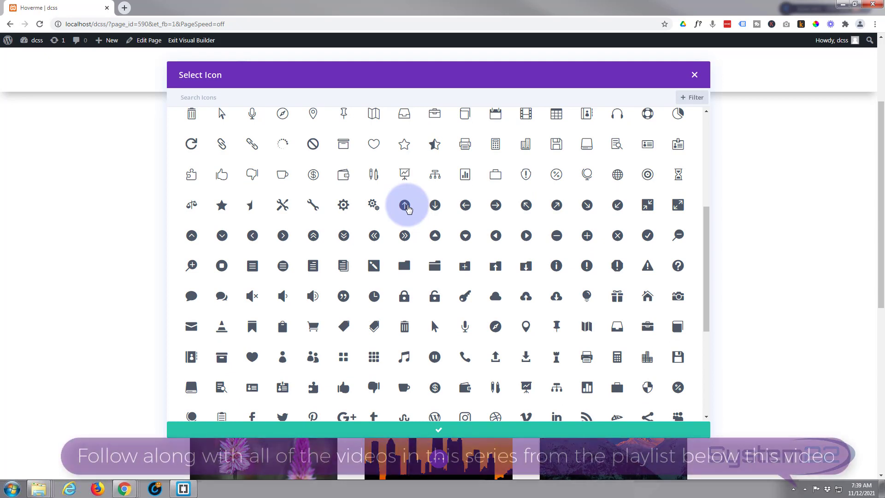
{"action": "scroll", "coordinate": [406, 209], "scroll_direction": "up", "scroll_amount": 3}
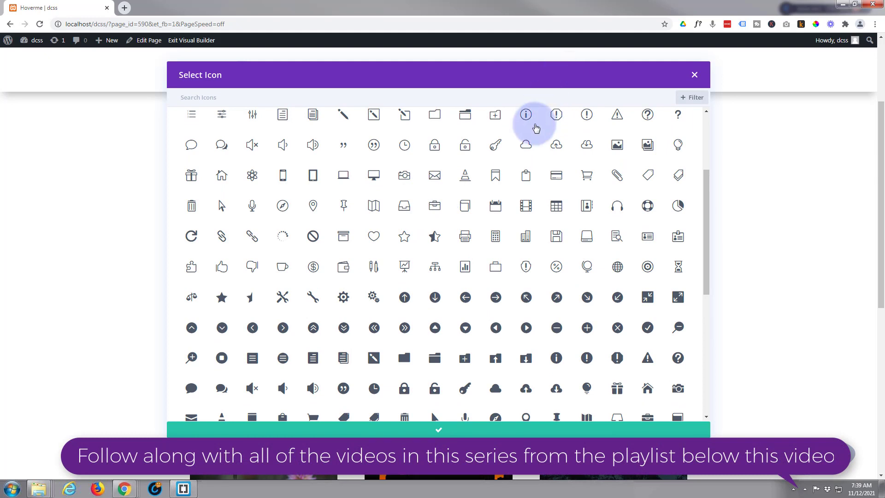
{"action": "left_click", "coordinate": [527, 115]}
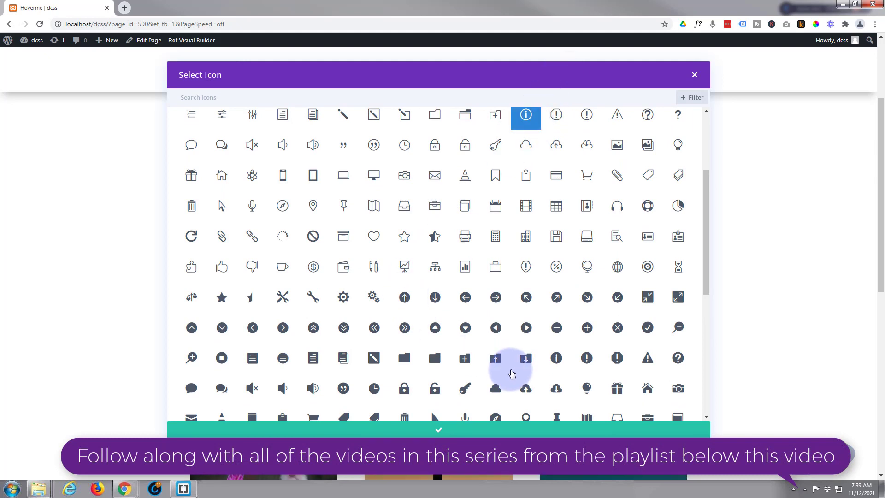
{"action": "left_click", "coordinate": [441, 430]}
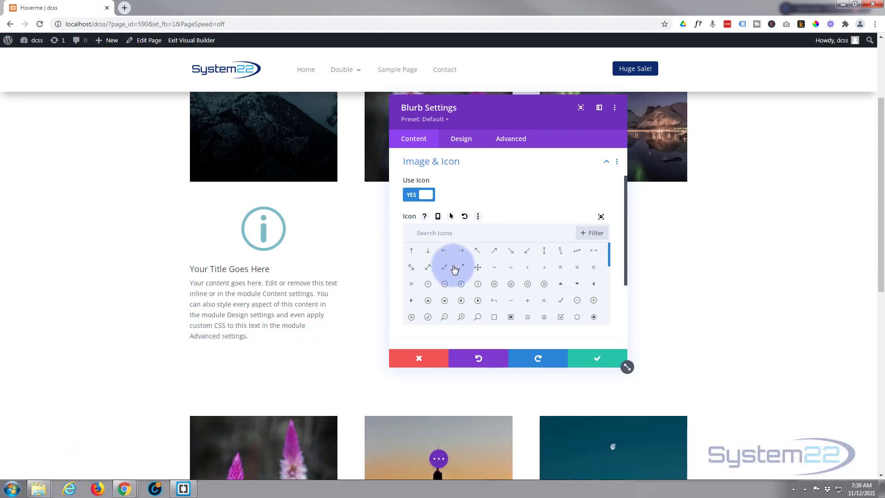
{"action": "scroll", "coordinate": [454, 270], "scroll_direction": "down", "scroll_amount": 5}
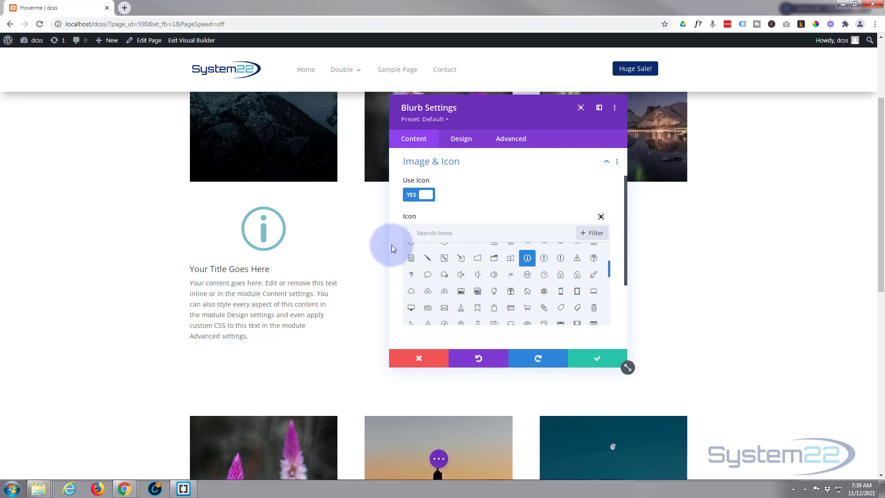
Step: Examine the blurb's title and module link URL fields and the available module link target options
{"action": "scroll", "coordinate": [391, 247], "scroll_direction": "down", "scroll_amount": 3}
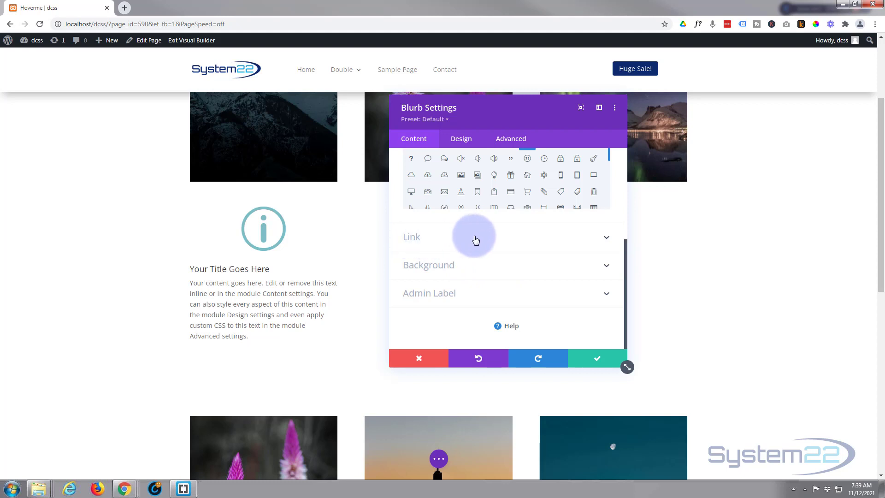
{"action": "left_click", "coordinate": [474, 238]}
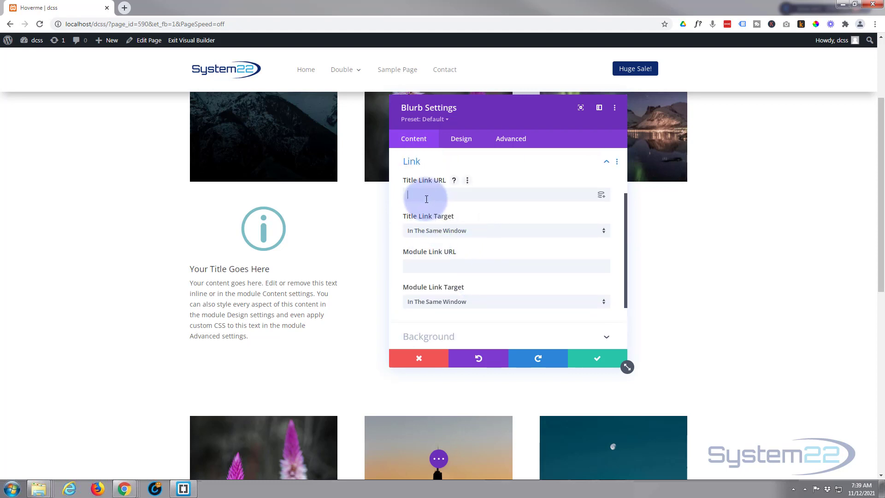
{"action": "left_click", "coordinate": [406, 192]}
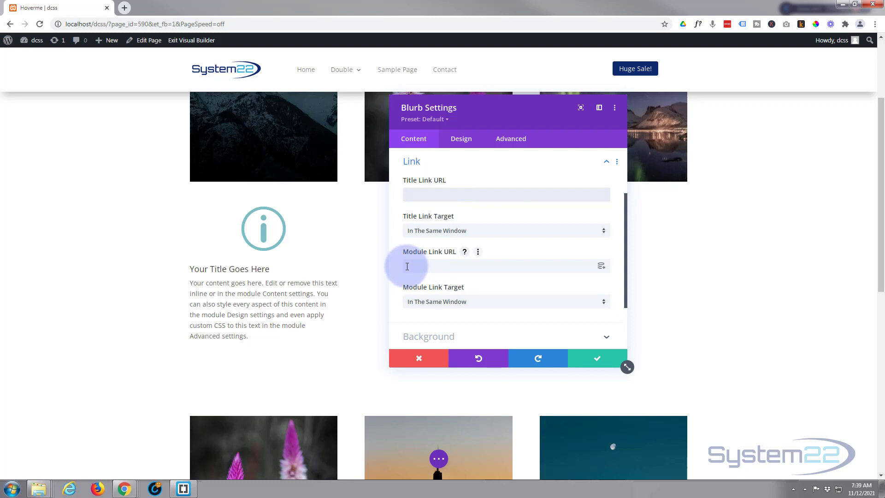
{"action": "left_click", "coordinate": [407, 266]}
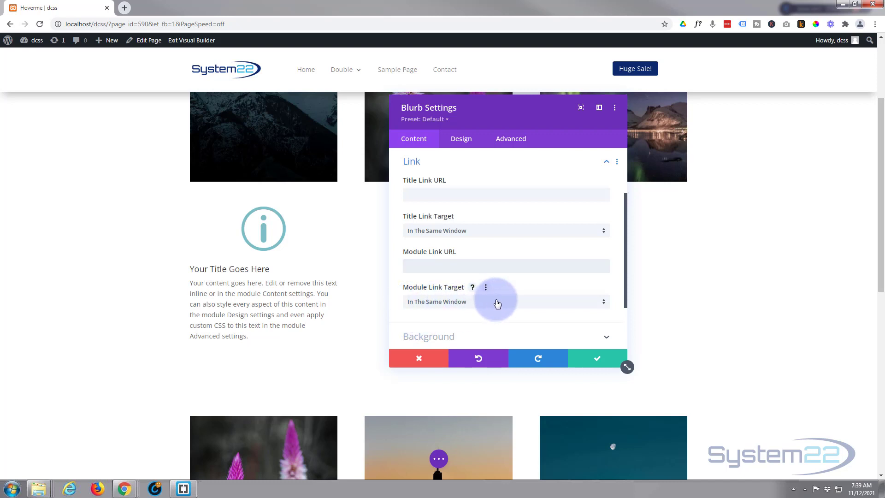
{"action": "left_click", "coordinate": [497, 303]}
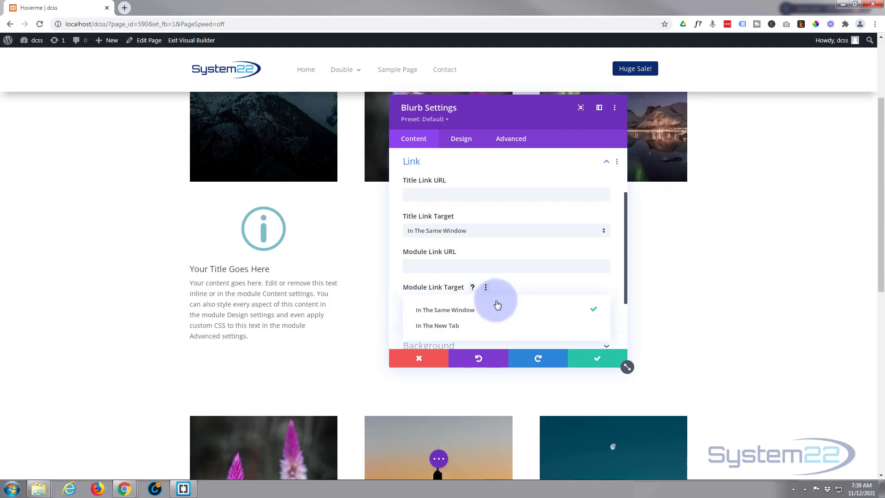
{"action": "left_click", "coordinate": [395, 284]}
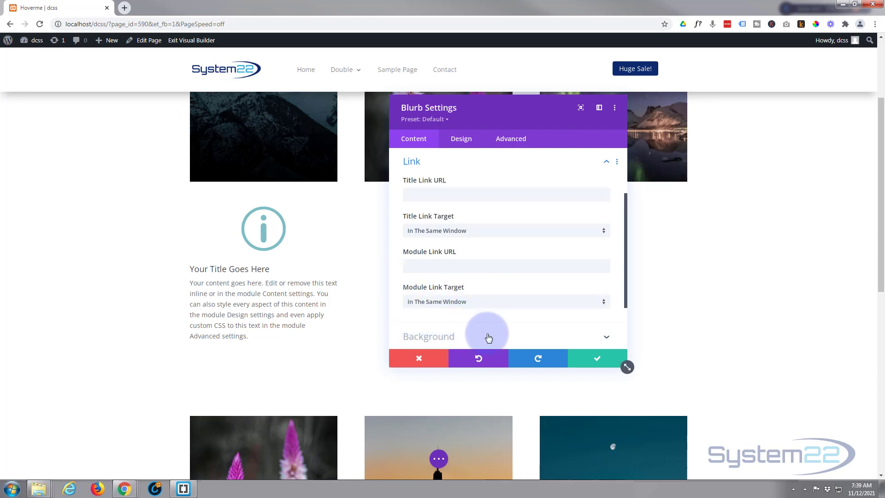
Step: Set the blurb's background image to the media library photo of an orange sunset over blue mountain ridges
{"action": "left_click", "coordinate": [489, 338]}
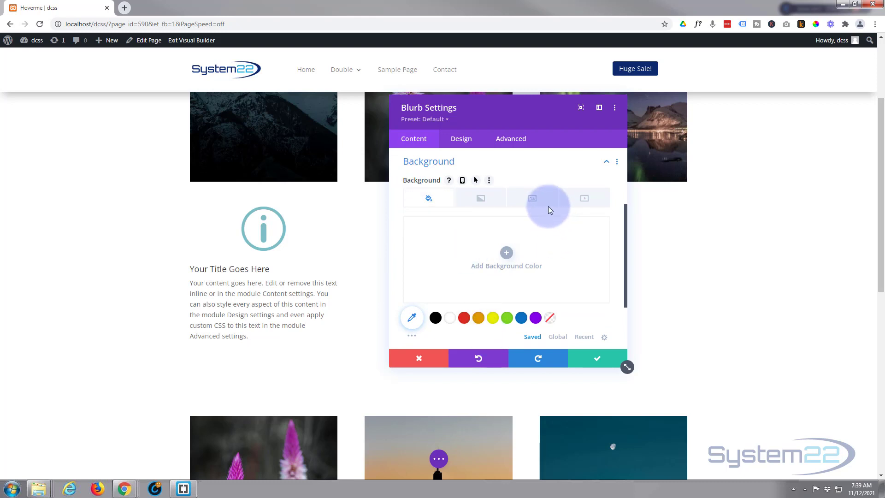
{"action": "left_click", "coordinate": [536, 199]}
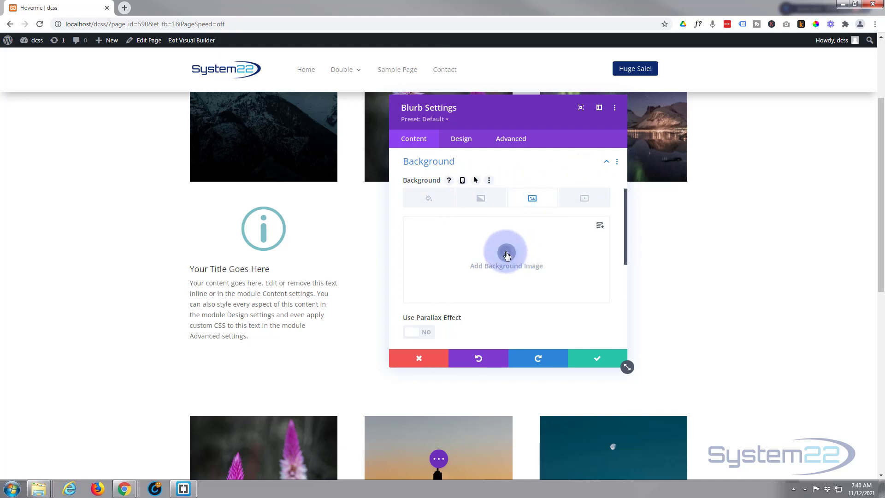
{"action": "left_click", "coordinate": [507, 253]}
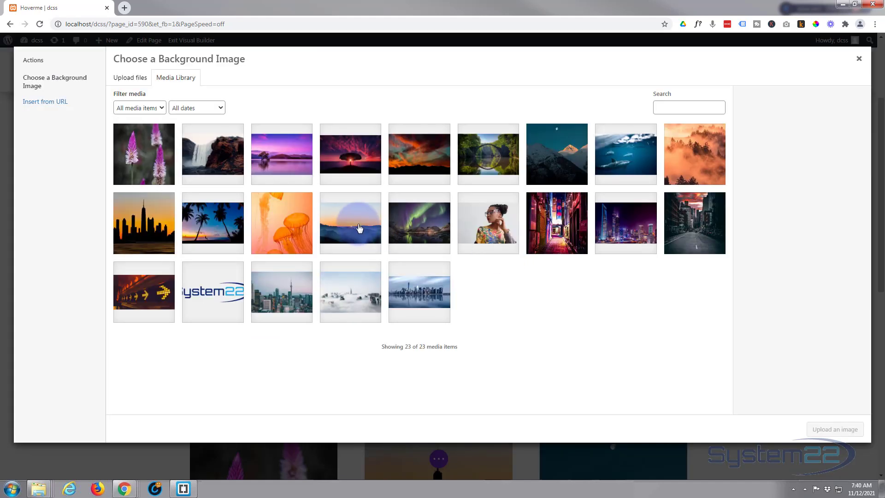
{"action": "left_click", "coordinate": [360, 230]}
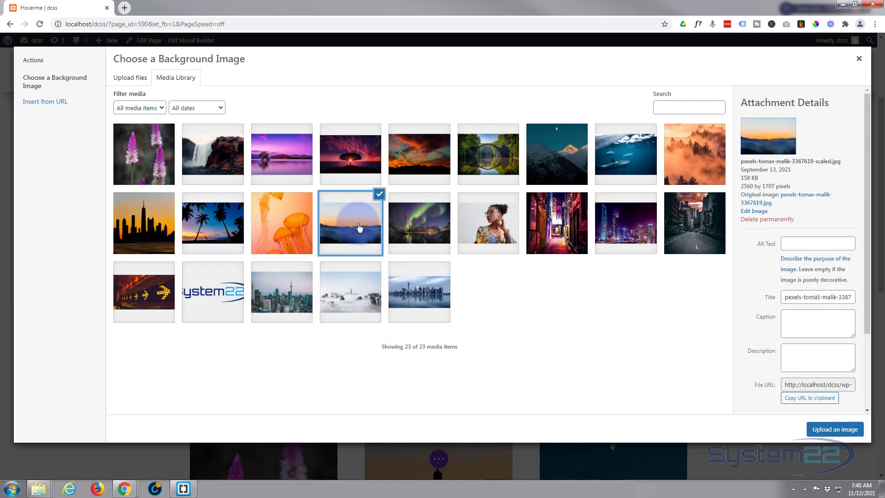
{"action": "left_click", "coordinate": [833, 432]}
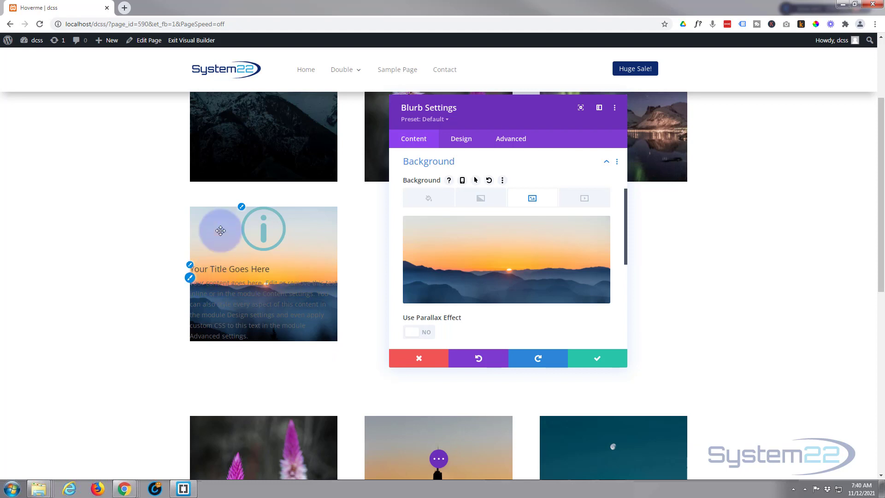
{"action": "left_click", "coordinate": [481, 330]}
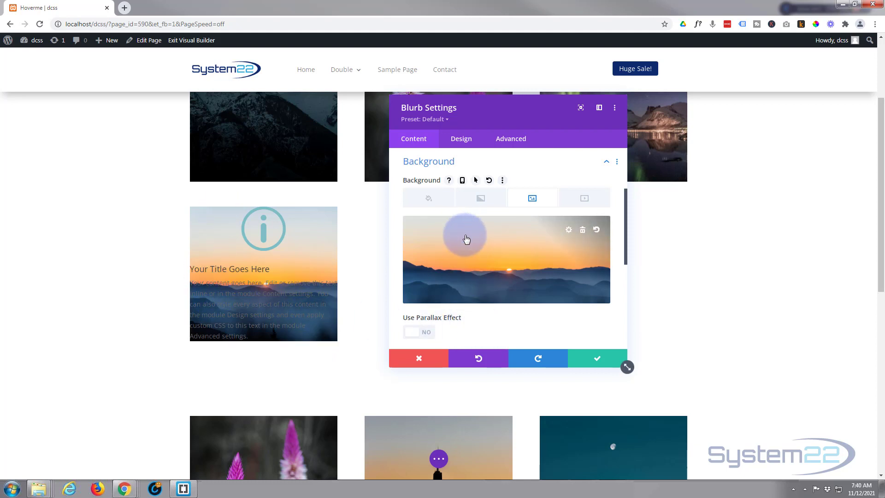
Step: Color the blurb's icon white and give it a black (#000000) icon background
{"action": "left_click", "coordinate": [416, 140]}
{"action": "left_click", "coordinate": [463, 141]}
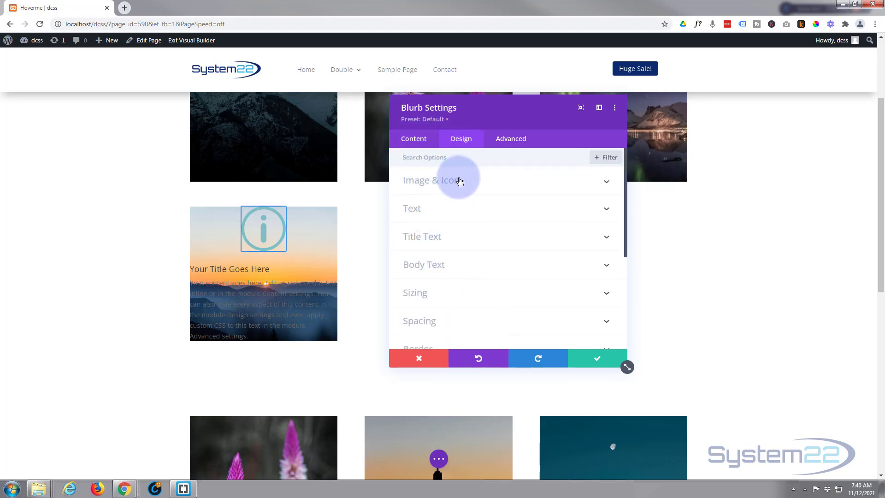
{"action": "left_click", "coordinate": [485, 185]}
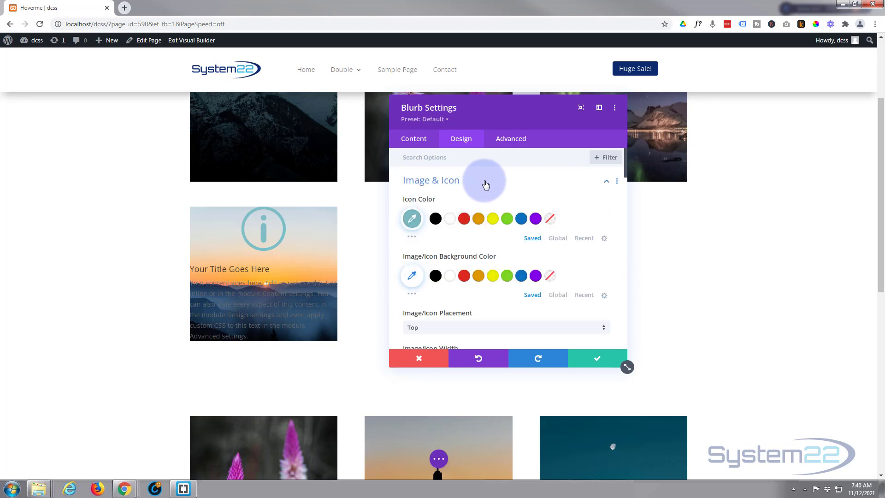
{"action": "left_click", "coordinate": [450, 220]}
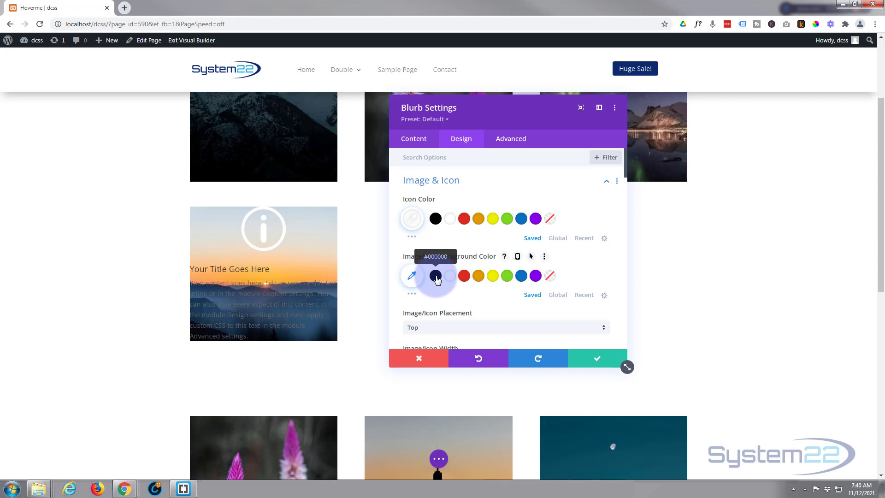
{"action": "left_click", "coordinate": [436, 276]}
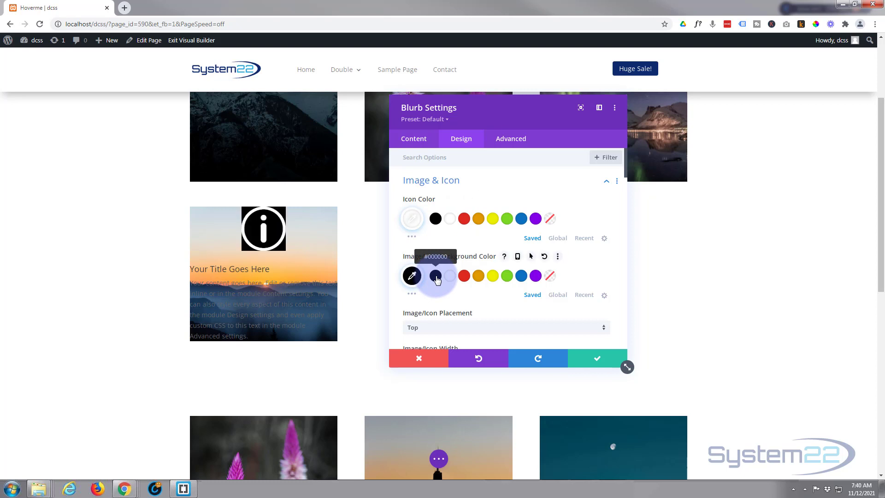
Step: Set the blurb icon's width to 30px and align it left
{"action": "scroll", "coordinate": [478, 292], "scroll_direction": "down", "scroll_amount": 1}
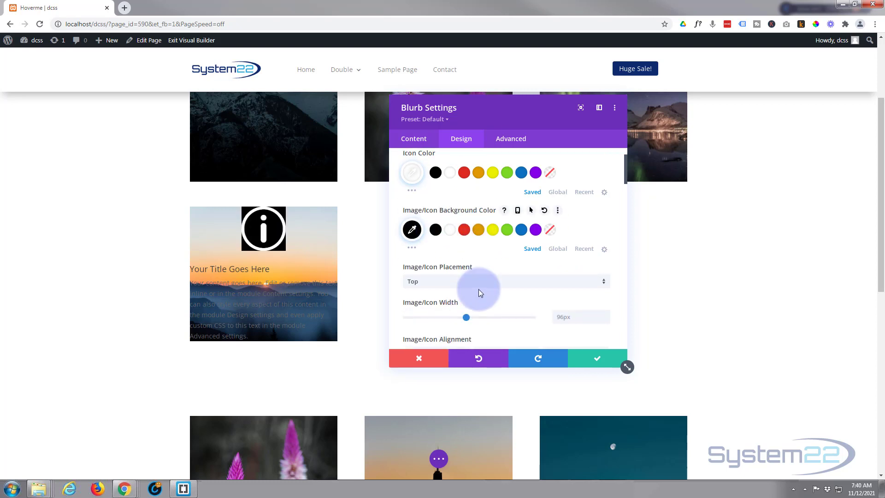
{"action": "scroll", "coordinate": [479, 292], "scroll_direction": "down", "scroll_amount": 1}
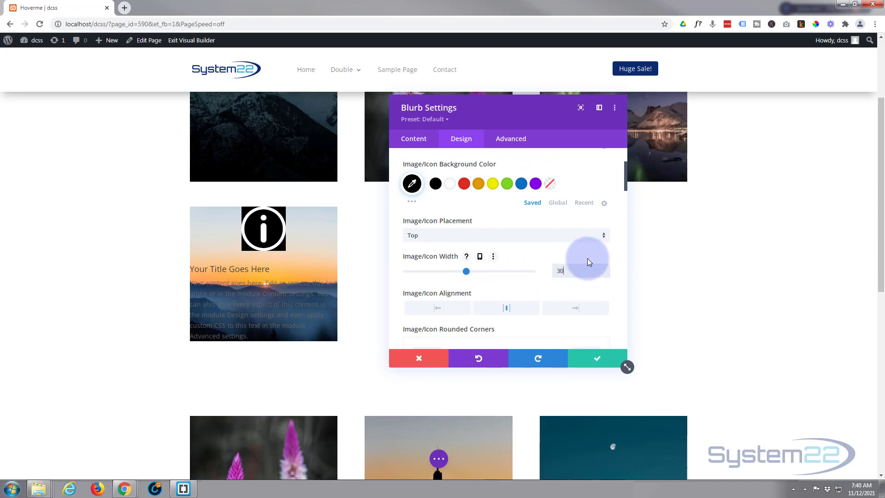
{"action": "key", "text": "Return"}
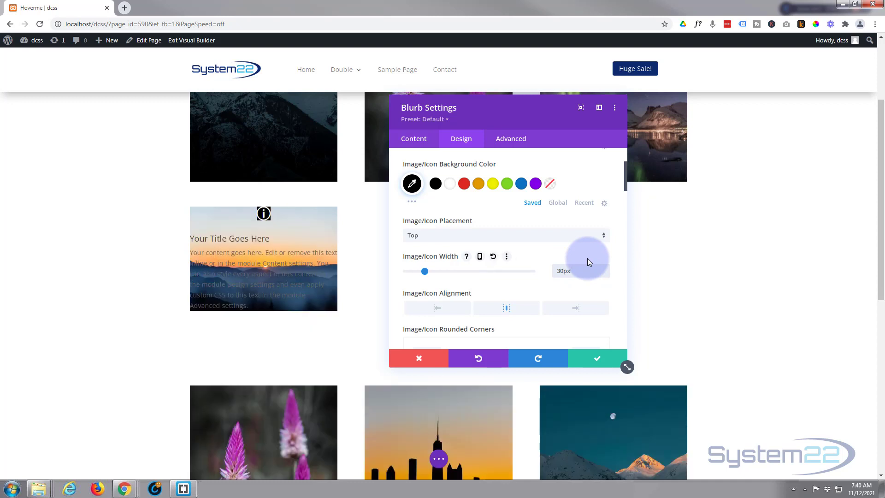
{"action": "left_click", "coordinate": [440, 312]}
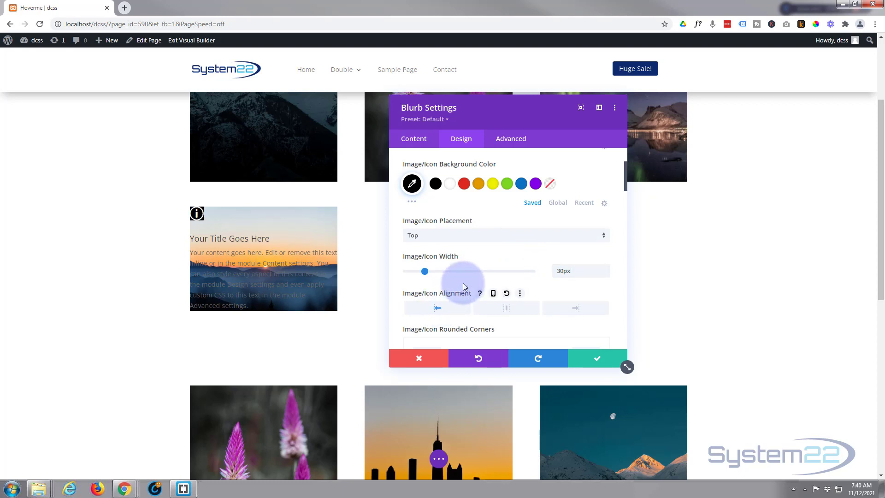
Step: Set the icon padding to 5px on all four sides, linking top with bottom and left with right
{"action": "scroll", "coordinate": [463, 282], "scroll_direction": "down", "scroll_amount": 2}
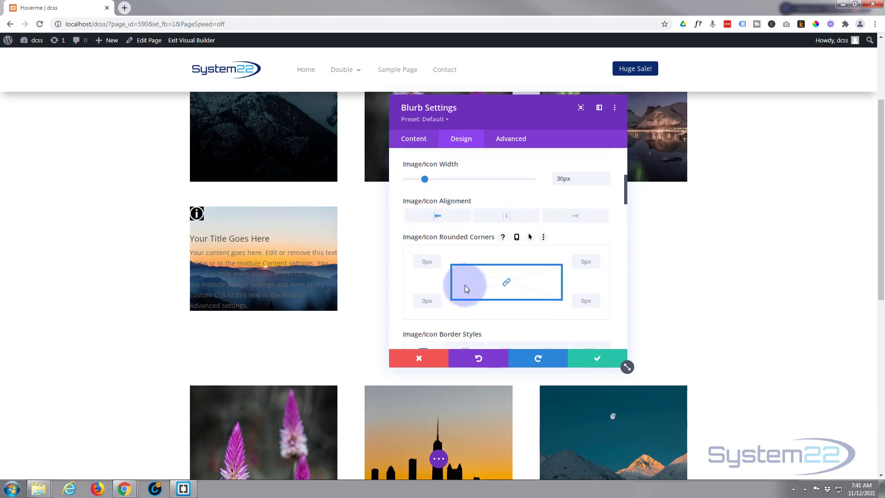
{"action": "scroll", "coordinate": [465, 285], "scroll_direction": "down", "scroll_amount": 2}
{"action": "scroll", "coordinate": [465, 285], "scroll_direction": "down", "scroll_amount": 3}
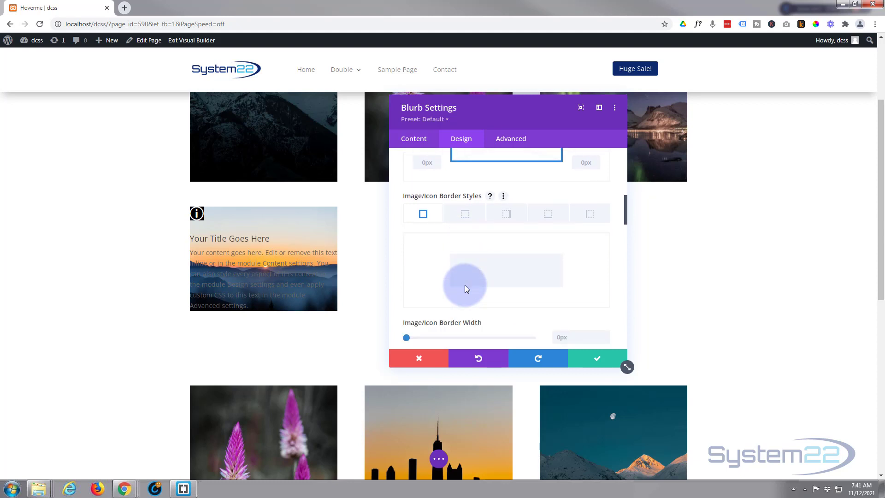
{"action": "scroll", "coordinate": [465, 285], "scroll_direction": "down", "scroll_amount": 3}
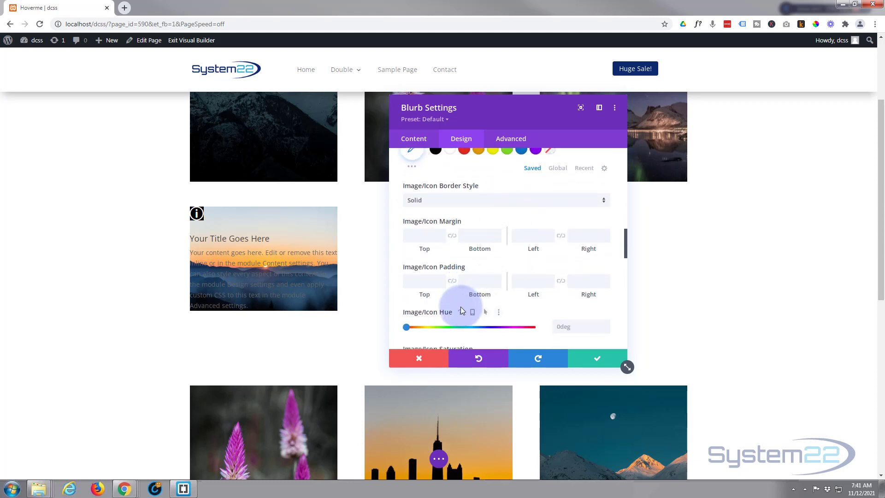
{"action": "left_click", "coordinate": [421, 280]}
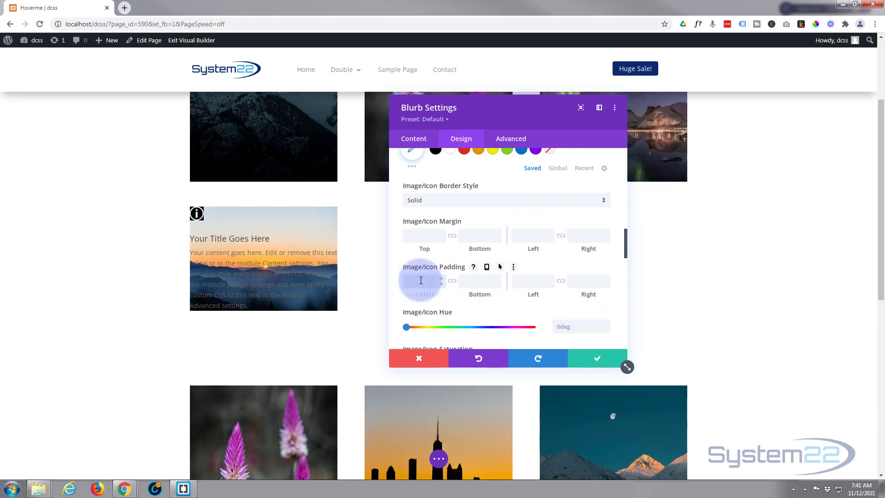
{"action": "type", "text": "5px"}
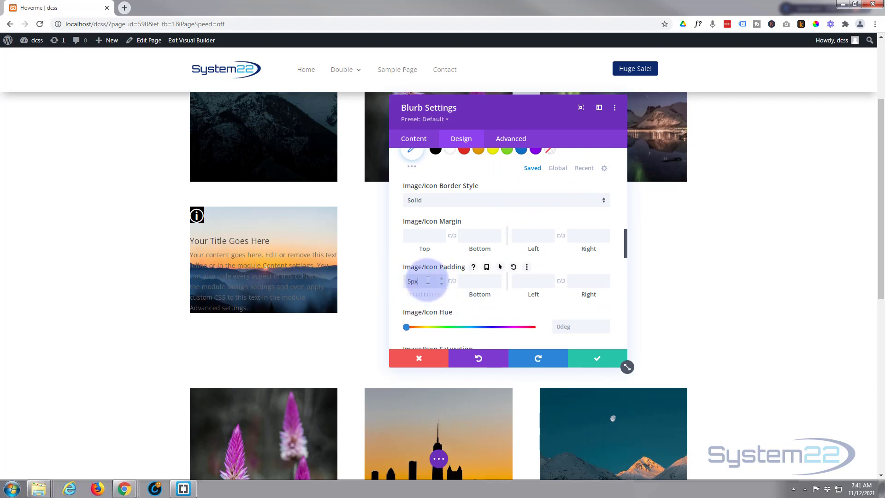
{"action": "left_click", "coordinate": [452, 282]}
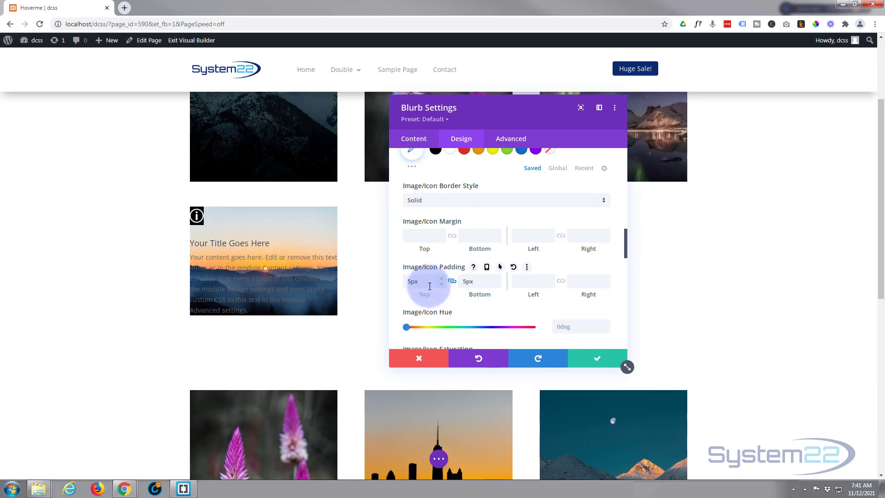
{"action": "left_click", "coordinate": [525, 281]}
{"action": "type", "text": "5px"}
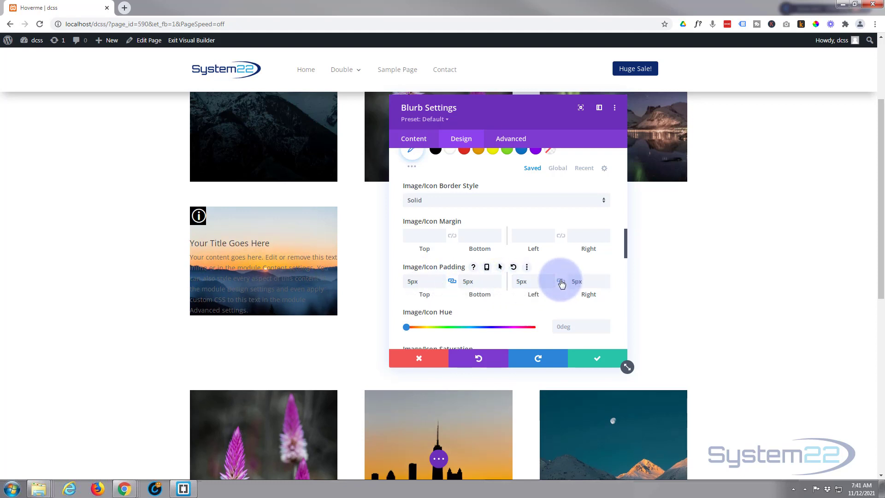
{"action": "left_click", "coordinate": [561, 282]}
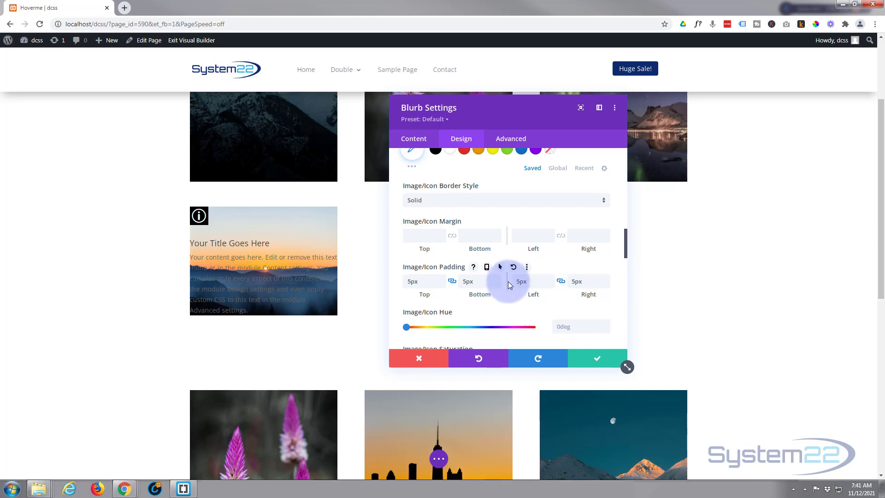
Step: Change the blurb's text color to Light and center the text alignment
{"action": "scroll", "coordinate": [508, 281], "scroll_direction": "down", "scroll_amount": 3}
{"action": "scroll", "coordinate": [508, 281], "scroll_direction": "down", "scroll_amount": 6}
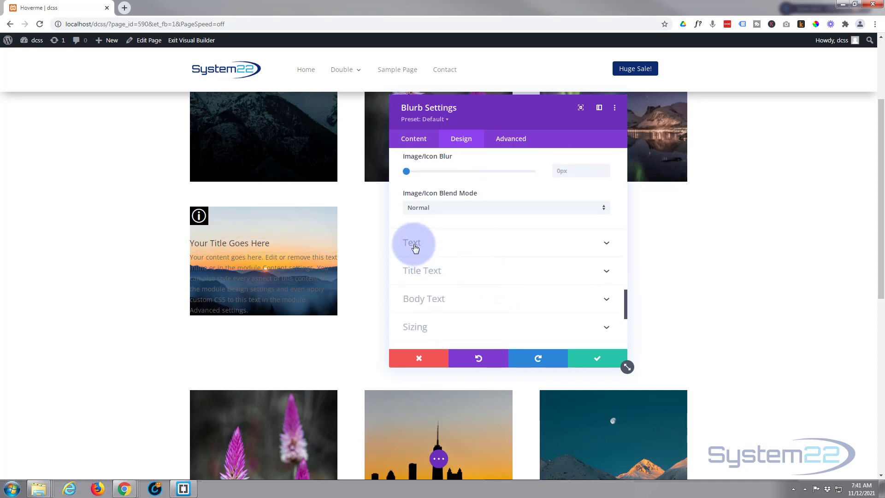
{"action": "left_click", "coordinate": [469, 245]}
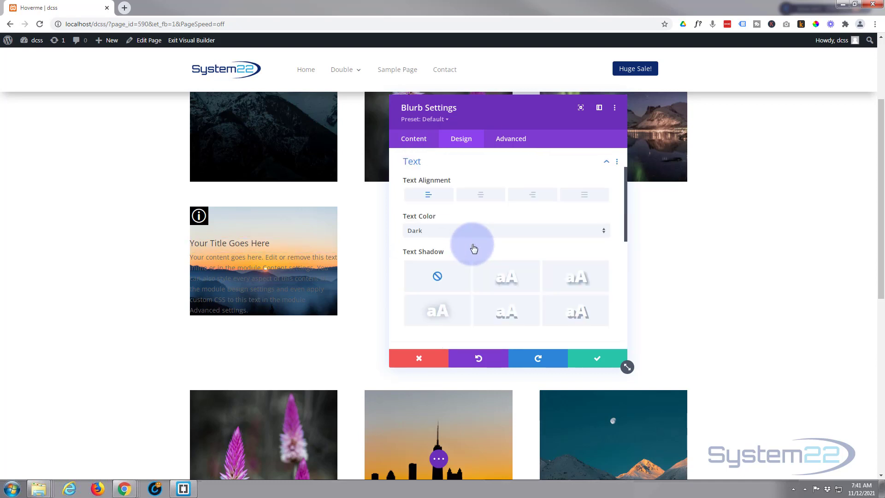
{"action": "left_click", "coordinate": [450, 232]}
{"action": "left_click", "coordinate": [429, 240]}
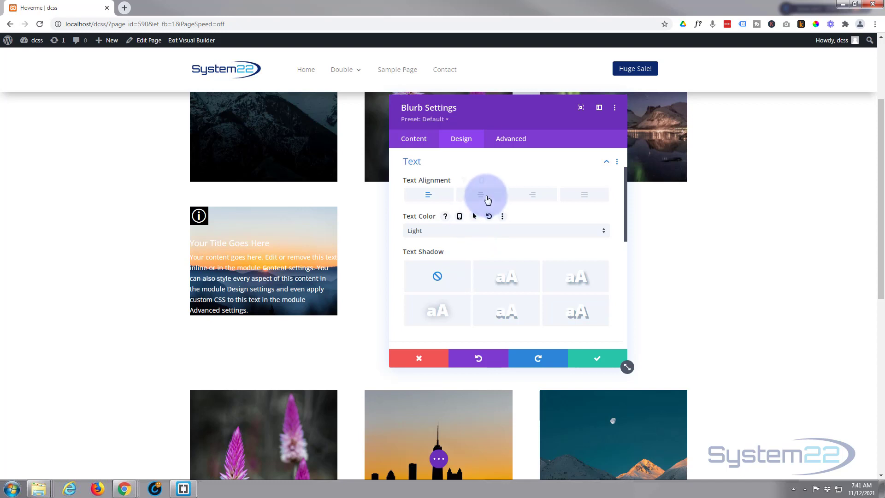
{"action": "left_click", "coordinate": [486, 198]}
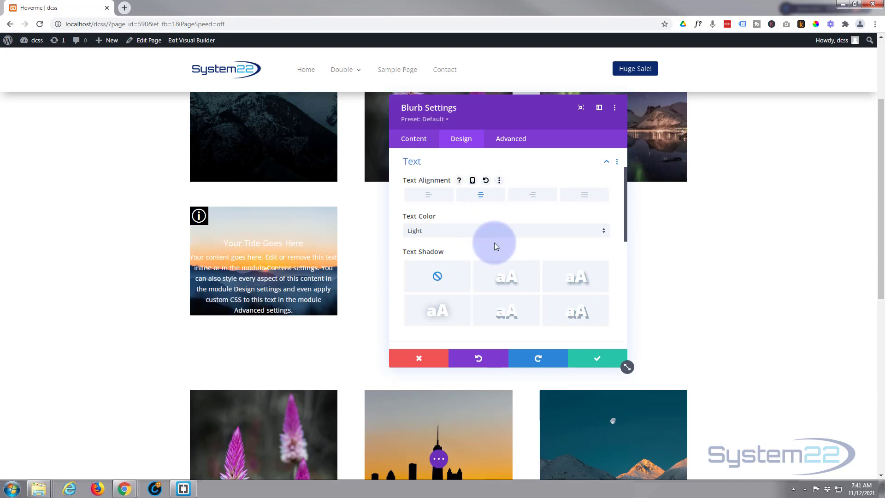
Step: Examine the blurb's title text options, including the font list, style, color, size and shadow settings
{"action": "scroll", "coordinate": [494, 244], "scroll_direction": "down", "scroll_amount": 2}
{"action": "scroll", "coordinate": [494, 244], "scroll_direction": "down", "scroll_amount": 1}
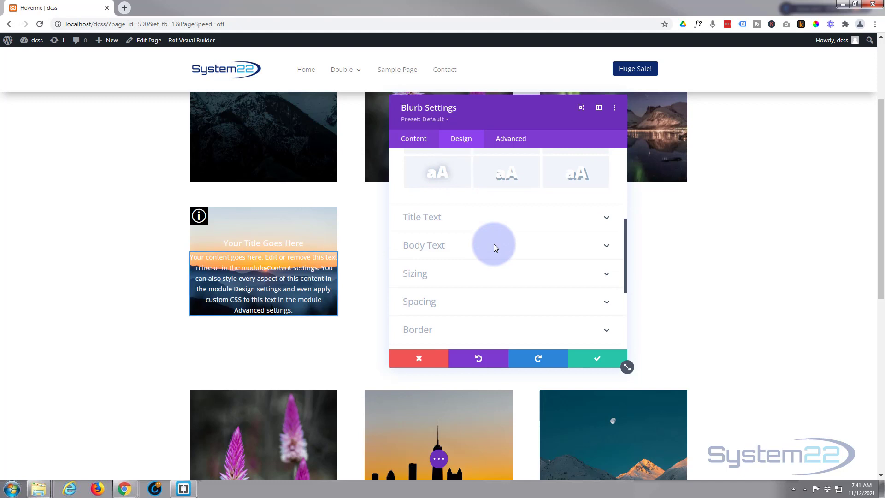
{"action": "scroll", "coordinate": [496, 249], "scroll_direction": "up", "scroll_amount": 1}
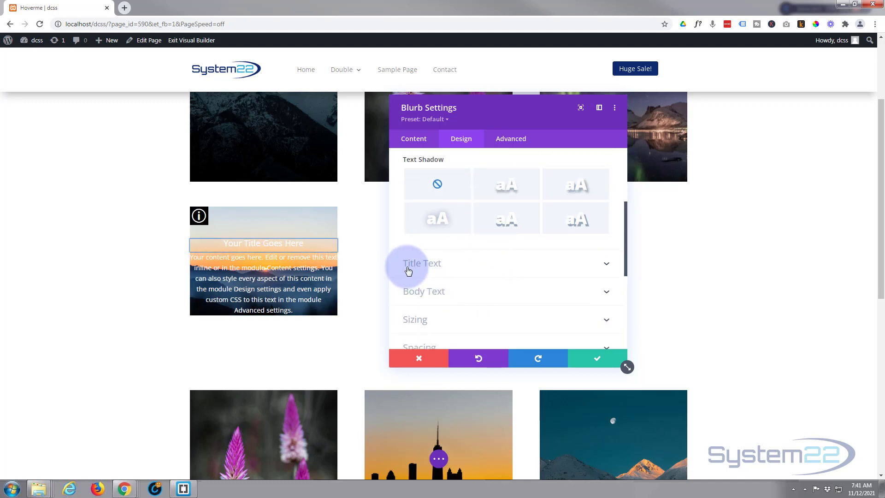
{"action": "left_click", "coordinate": [475, 269]}
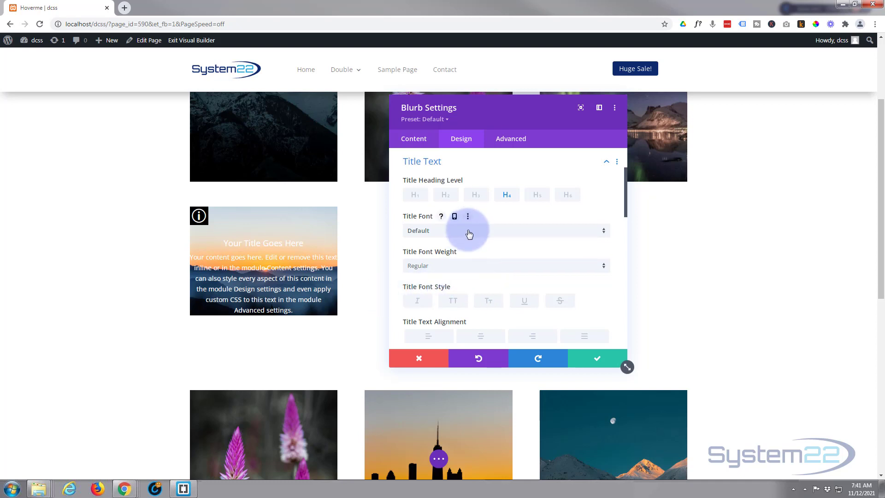
{"action": "left_click", "coordinate": [469, 232]}
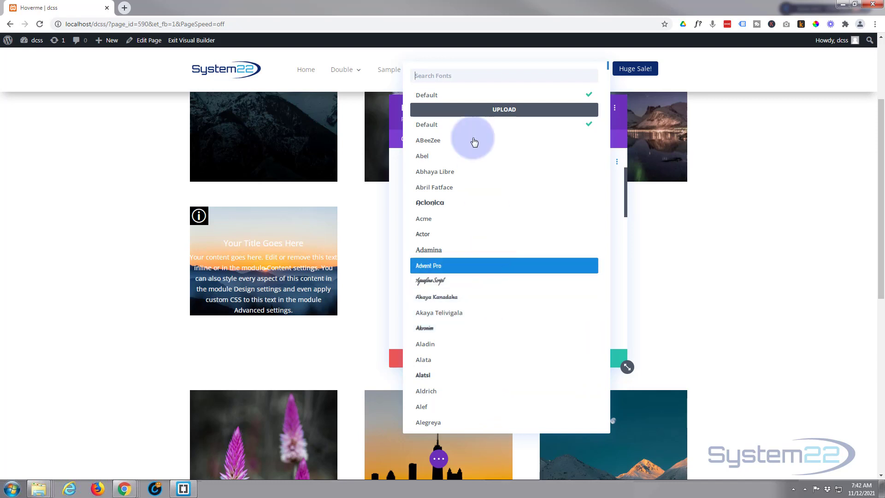
{"action": "left_click", "coordinate": [393, 120]}
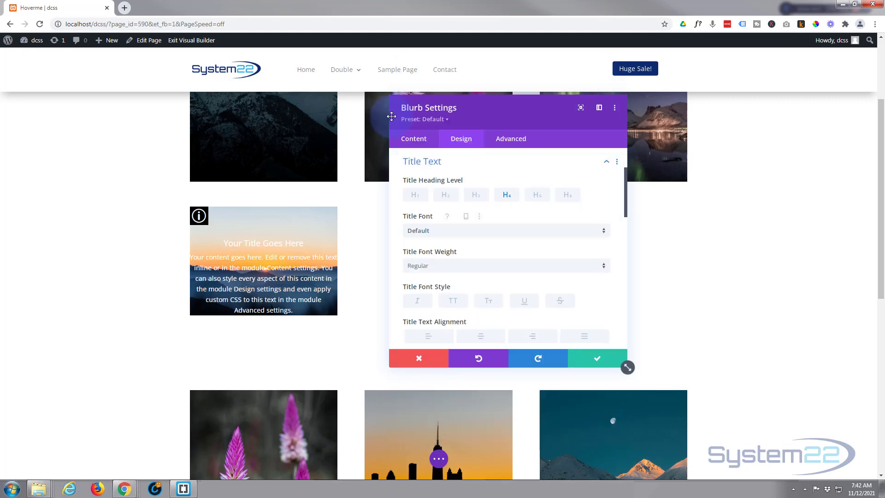
{"action": "scroll", "coordinate": [476, 275], "scroll_direction": "down", "scroll_amount": 1}
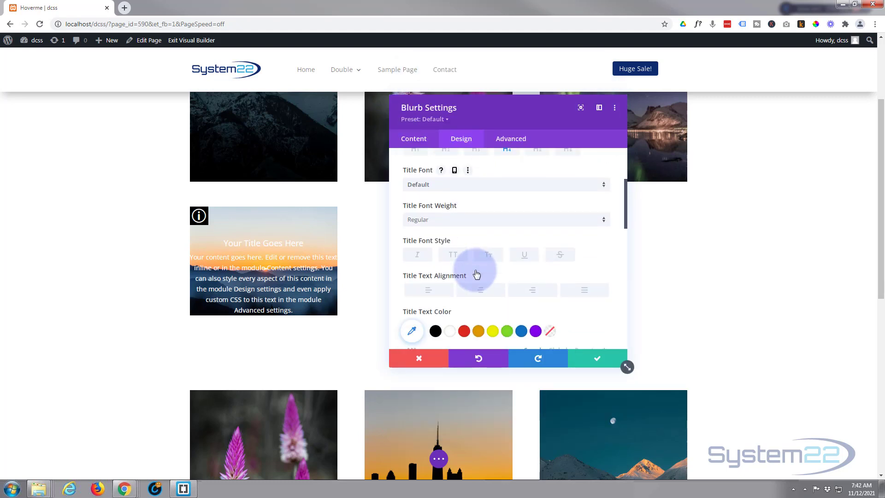
{"action": "scroll", "coordinate": [477, 273], "scroll_direction": "down", "scroll_amount": 1}
{"action": "scroll", "coordinate": [475, 272], "scroll_direction": "down", "scroll_amount": 1}
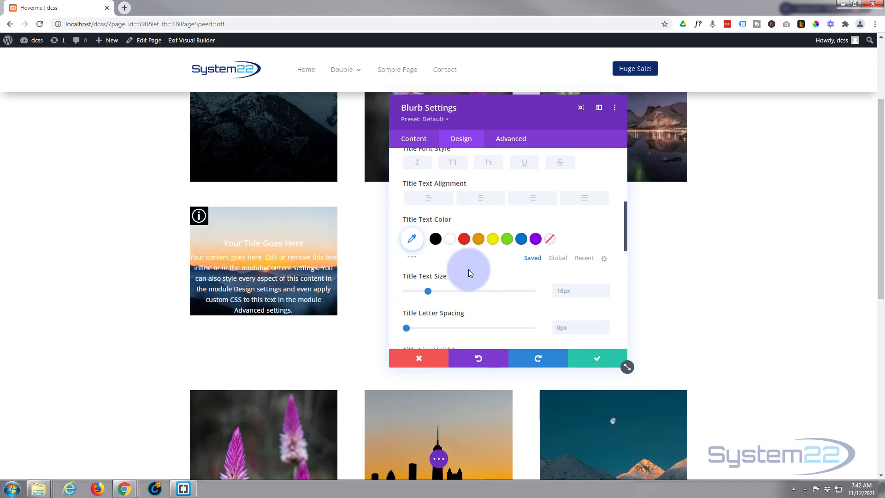
{"action": "mouse_move", "coordinate": [469, 276]}
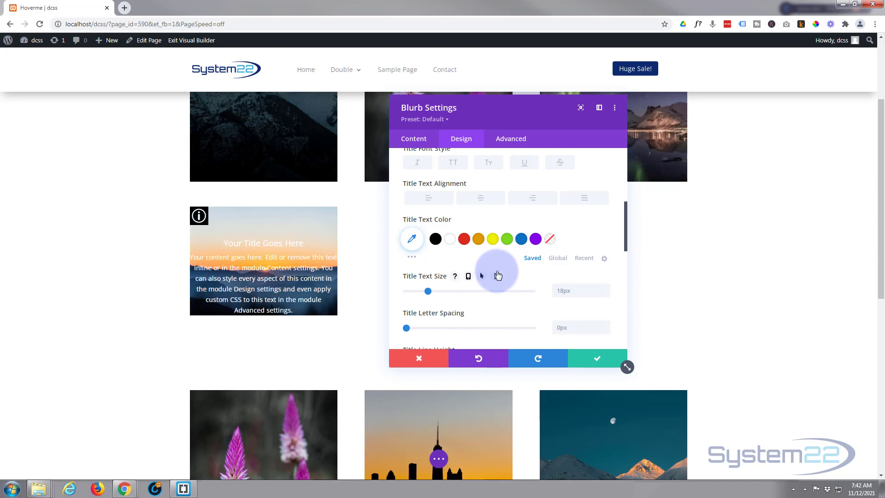
{"action": "scroll", "coordinate": [498, 273], "scroll_direction": "down", "scroll_amount": 3}
{"action": "scroll", "coordinate": [498, 274], "scroll_direction": "down", "scroll_amount": 2}
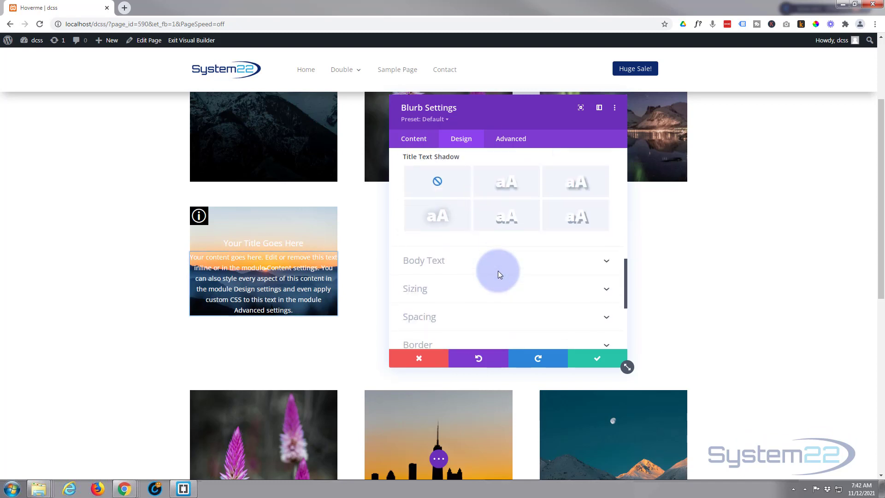
Step: Set the blurb module's height to 400px in its sizing options
{"action": "scroll", "coordinate": [498, 274], "scroll_direction": "down", "scroll_amount": 1}
{"action": "scroll", "coordinate": [499, 275], "scroll_direction": "down", "scroll_amount": 1}
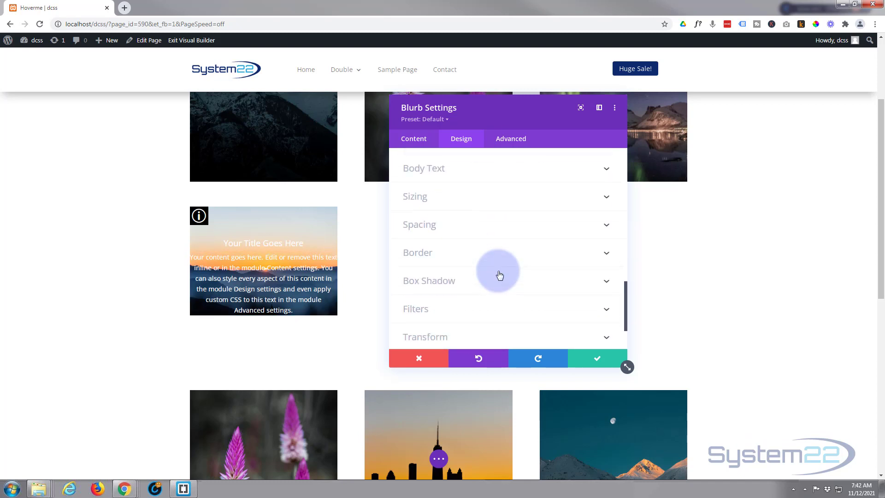
{"action": "left_click", "coordinate": [509, 199]}
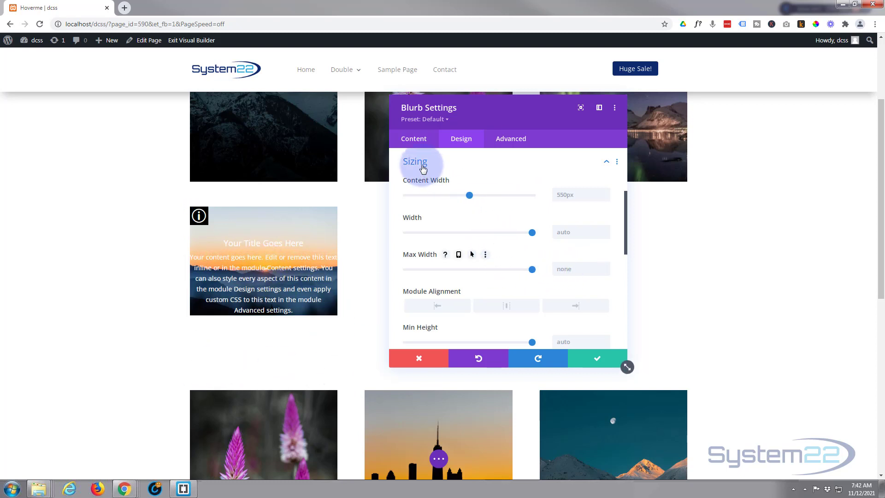
{"action": "scroll", "coordinate": [493, 186], "scroll_direction": "down", "scroll_amount": 2}
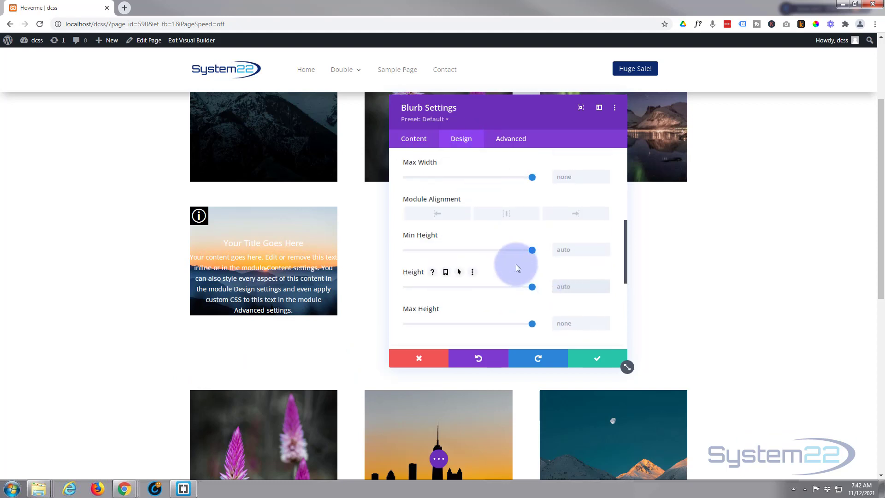
{"action": "type", "text": "400px"}
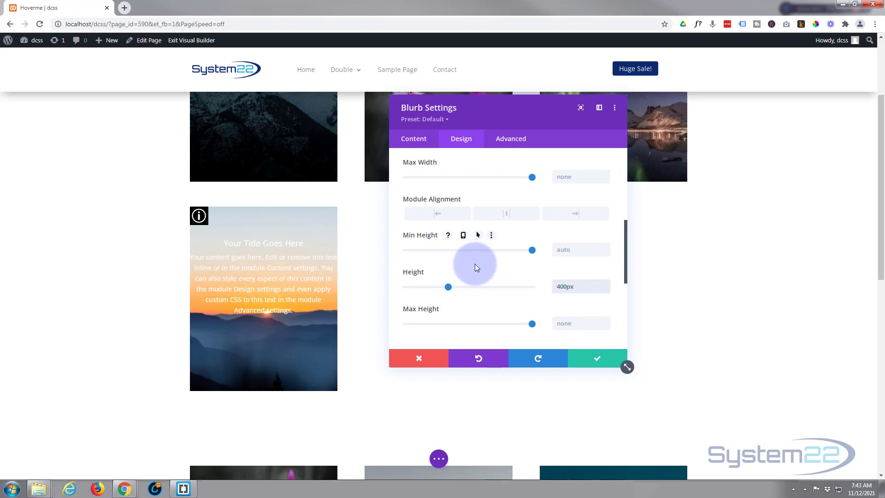
{"action": "scroll", "coordinate": [475, 263], "scroll_direction": "up", "scroll_amount": 4}
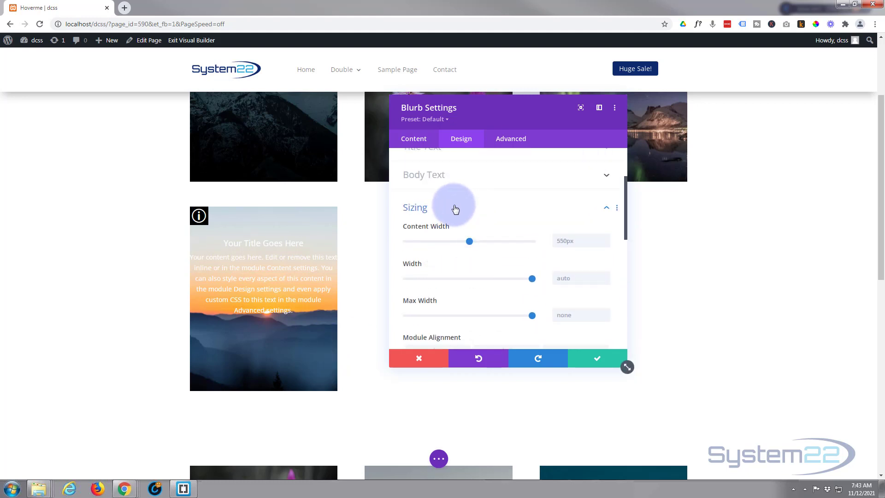
{"action": "left_click", "coordinate": [455, 208]}
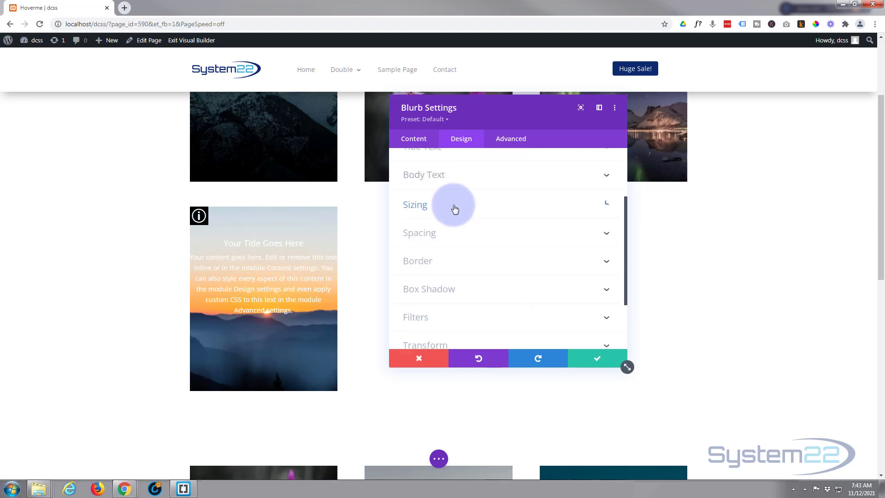
Step: Set the blurb module's left and right padding to 30px, linking the two sides
{"action": "left_click", "coordinate": [461, 236]}
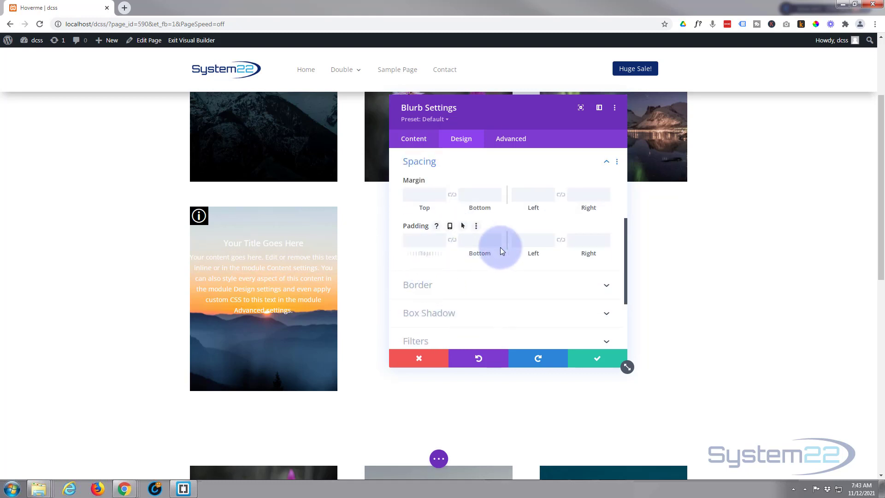
{"action": "left_click", "coordinate": [534, 239]}
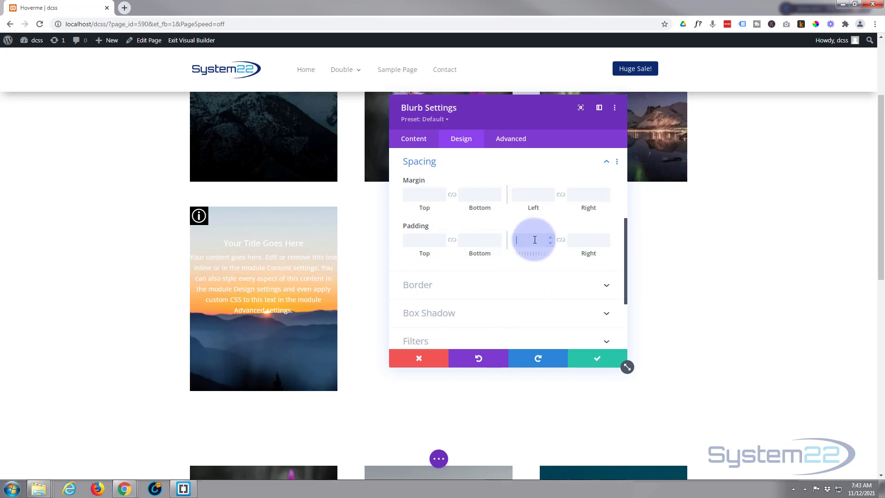
{"action": "type", "text": "30"}
{"action": "left_click", "coordinate": [561, 240]}
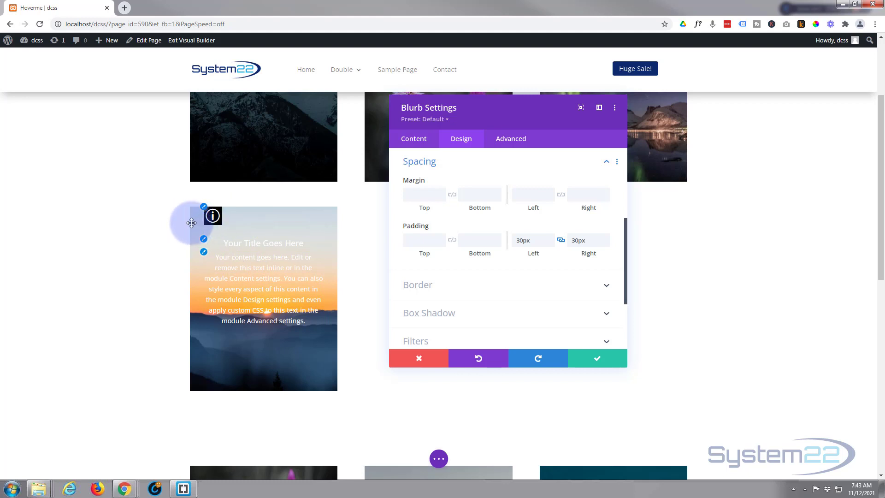
{"action": "left_click", "coordinate": [463, 168]}
Step: Give the blurb icon a left margin of -30px
{"action": "scroll", "coordinate": [466, 261], "scroll_direction": "up", "scroll_amount": 4}
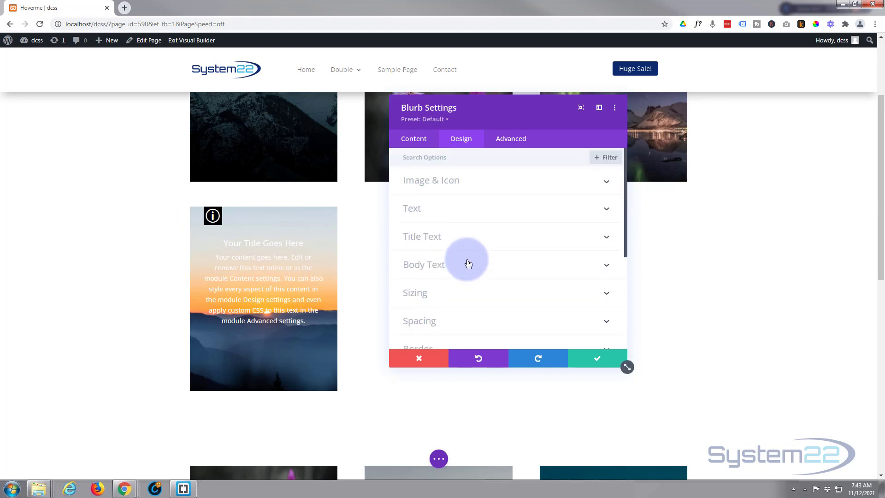
{"action": "left_click", "coordinate": [493, 187]}
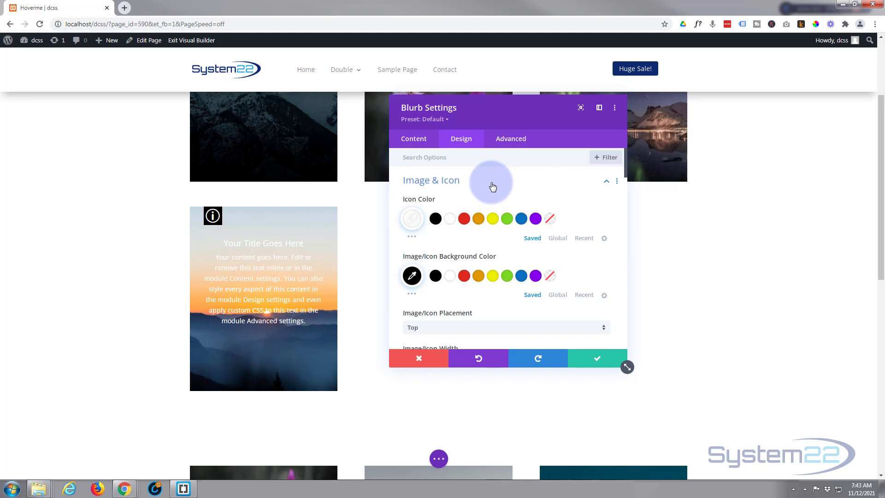
{"action": "scroll", "coordinate": [497, 204], "scroll_direction": "down", "scroll_amount": 3}
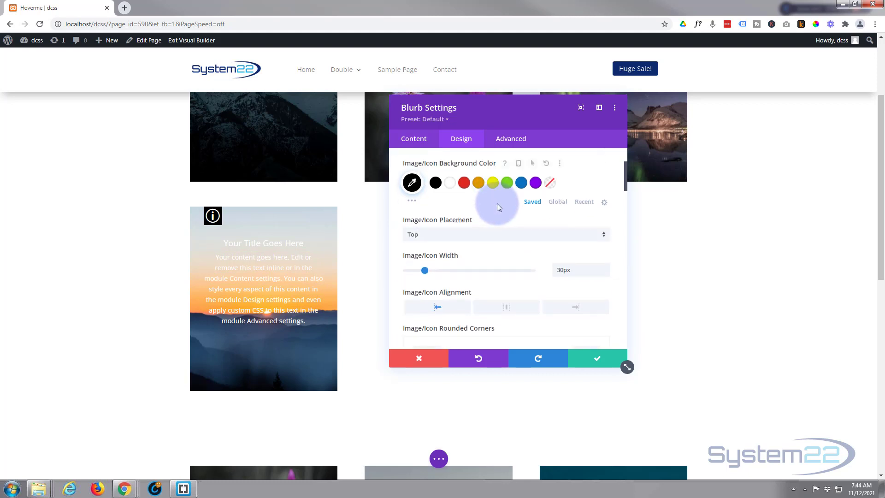
{"action": "scroll", "coordinate": [497, 203], "scroll_direction": "down", "scroll_amount": 7}
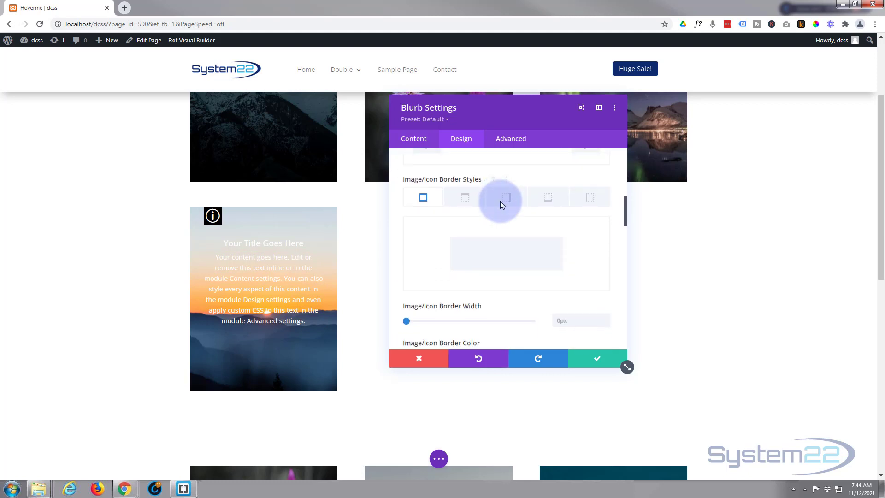
{"action": "scroll", "coordinate": [502, 204], "scroll_direction": "down", "scroll_amount": 2}
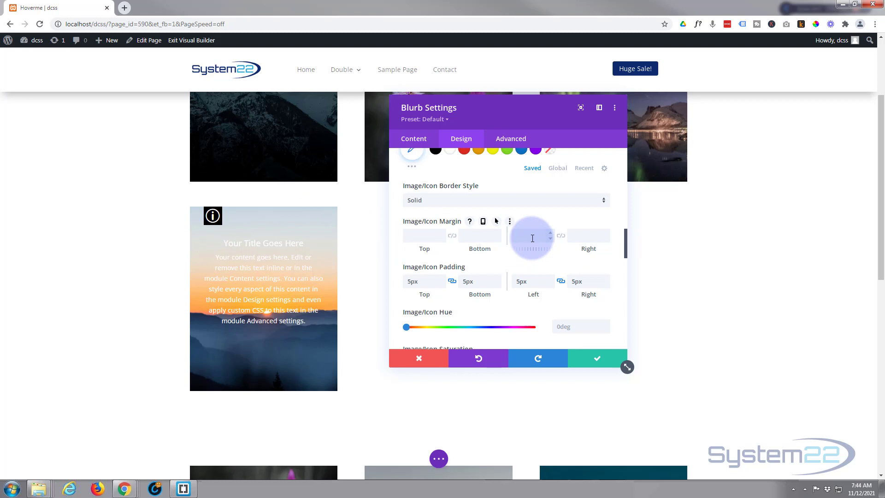
{"action": "left_click", "coordinate": [550, 238]}
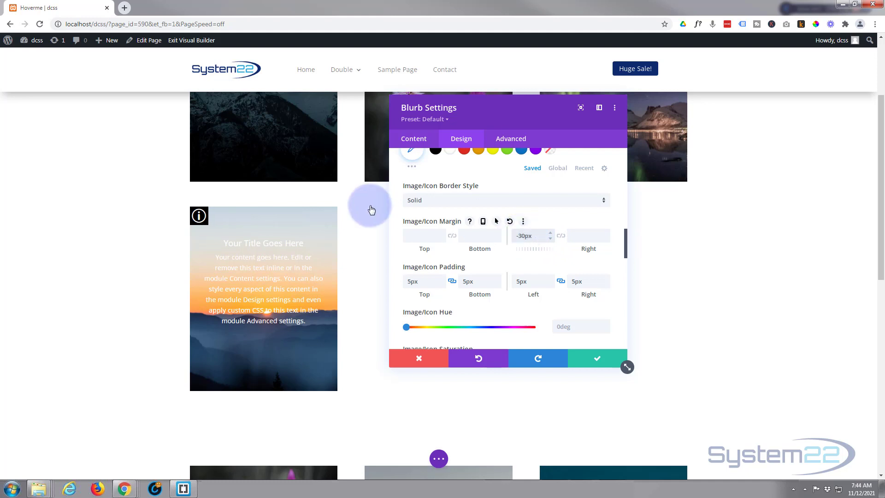
Step: Set the blurb icon's bottom margin to 30px
{"action": "left_click", "coordinate": [279, 245]}
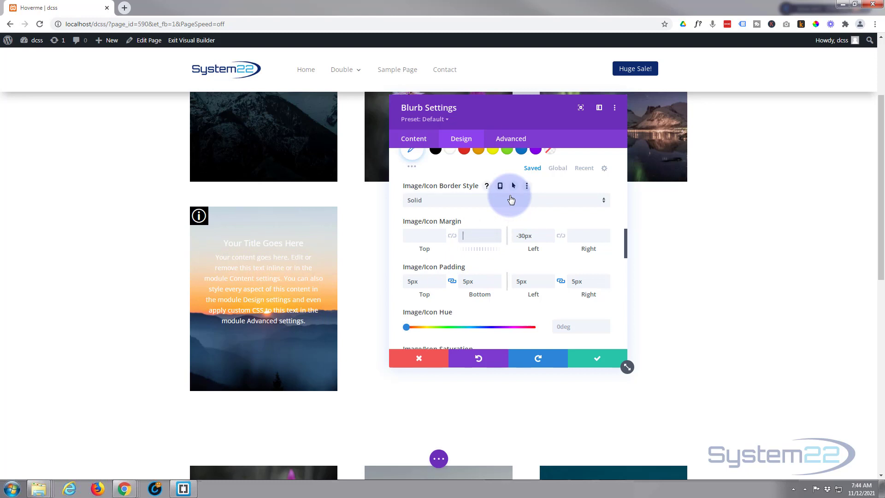
{"action": "type", "text": "0"}
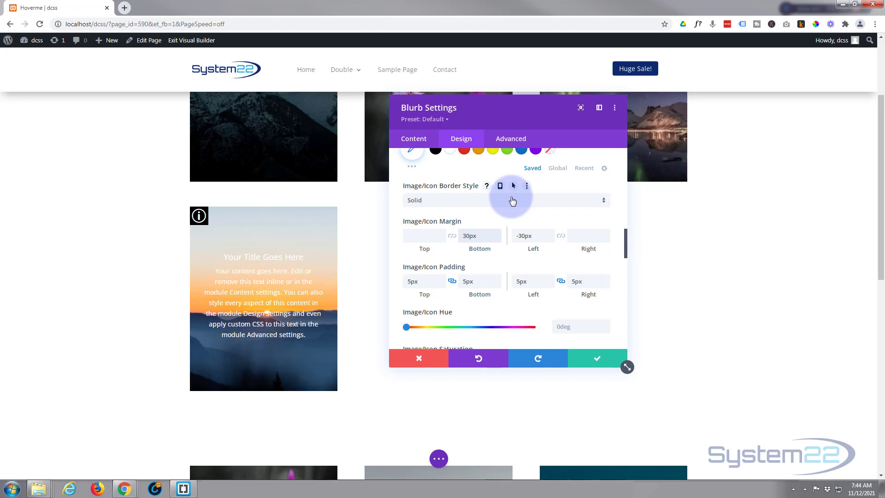
{"action": "left_click", "coordinate": [491, 238]}
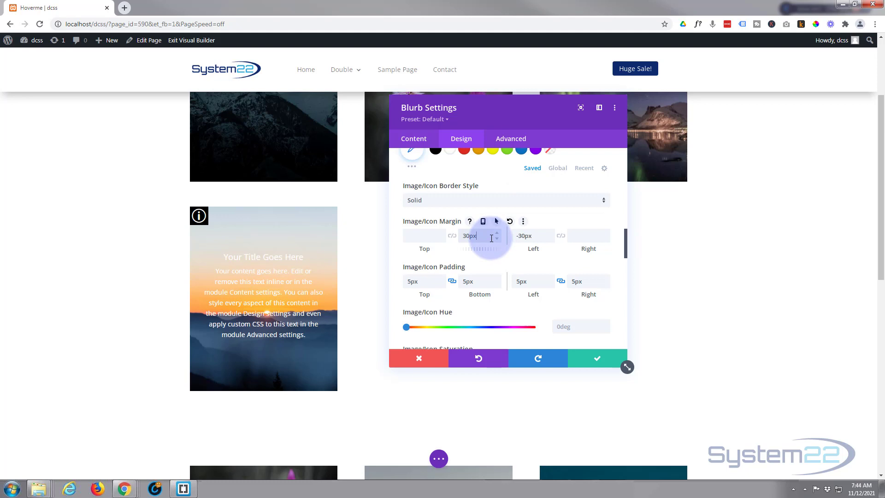
Step: Make the blurb's title text color transparent by default on desktop and white (#ffffff) in the hover state
{"action": "scroll", "coordinate": [492, 238], "scroll_direction": "down", "scroll_amount": 5}
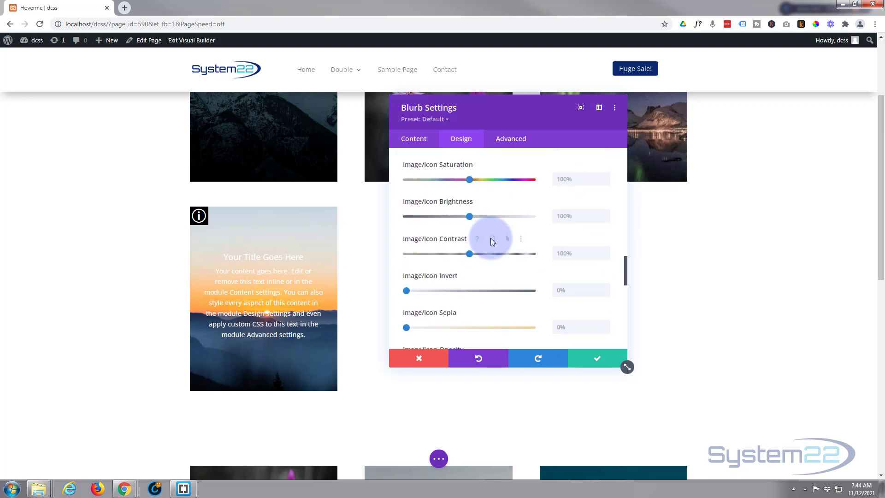
{"action": "scroll", "coordinate": [492, 240], "scroll_direction": "down", "scroll_amount": 6}
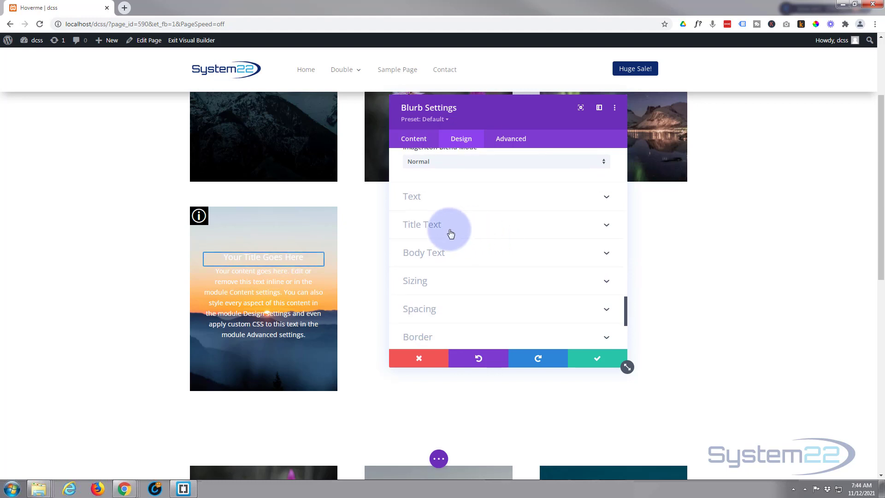
{"action": "left_click", "coordinate": [492, 229]}
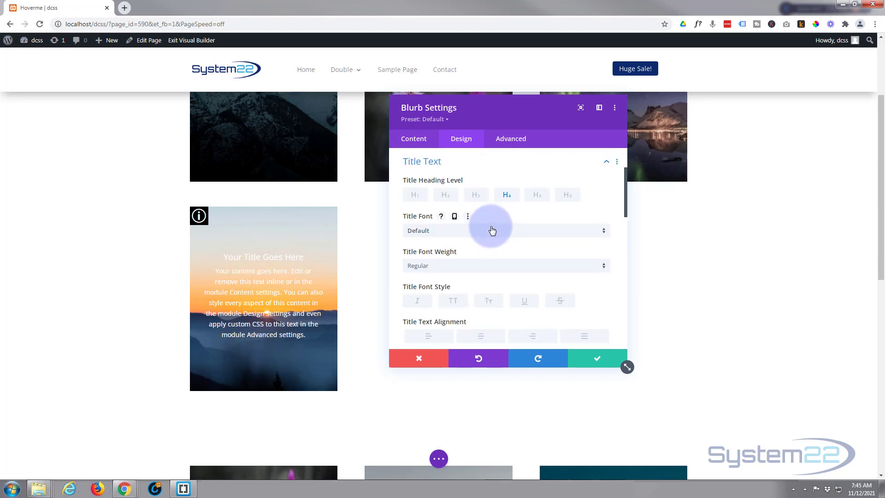
{"action": "scroll", "coordinate": [490, 228], "scroll_direction": "down", "scroll_amount": 3}
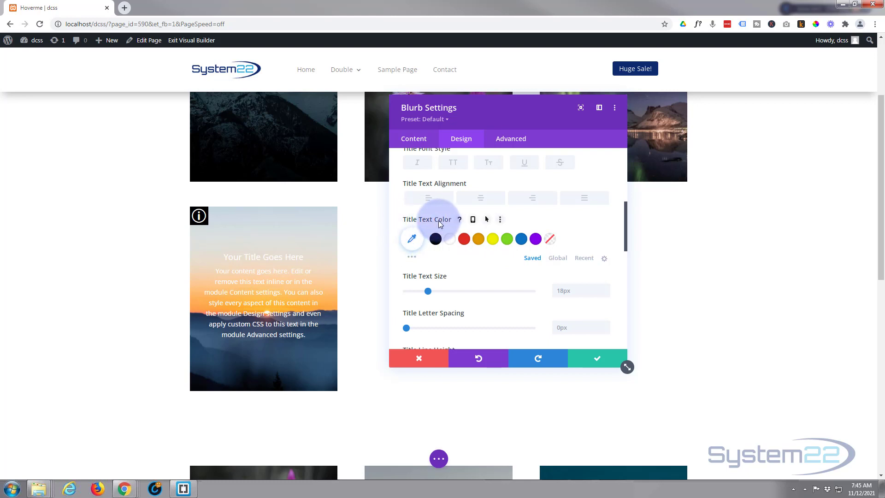
{"action": "left_click", "coordinate": [486, 220]}
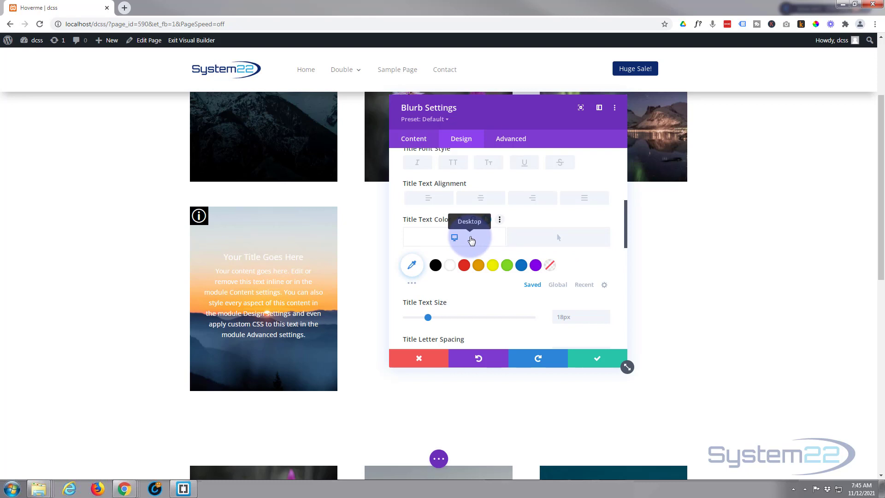
{"action": "left_click", "coordinate": [552, 269]}
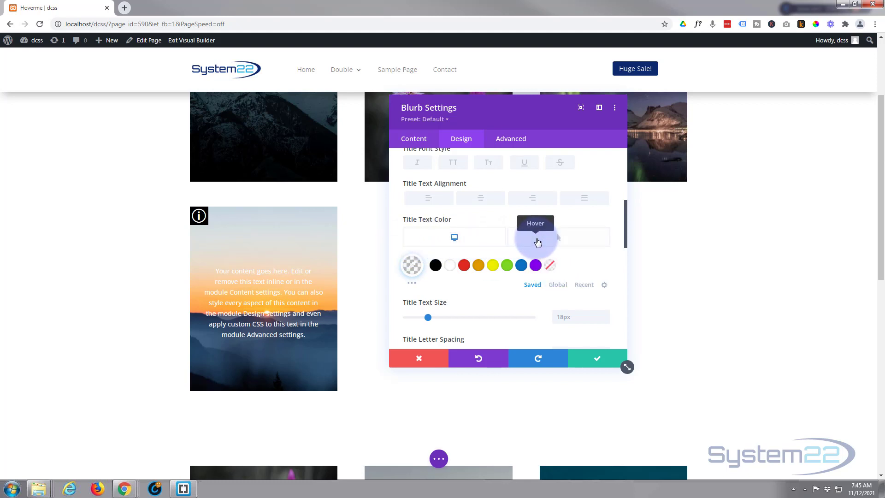
{"action": "left_click", "coordinate": [539, 243]}
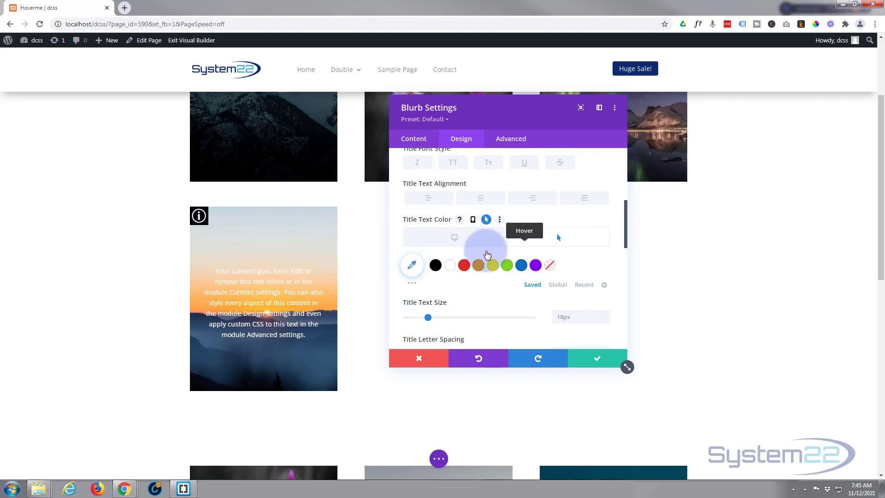
{"action": "left_click", "coordinate": [451, 266]}
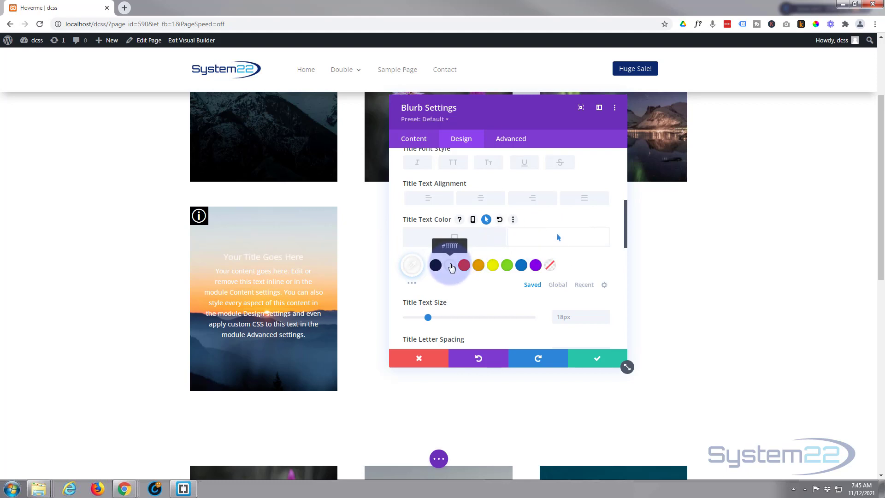
Step: Make the blurb's body text color transparent by default on desktop and white (#ffffff) in the hover state
{"action": "scroll", "coordinate": [448, 270], "scroll_direction": "down", "scroll_amount": 5}
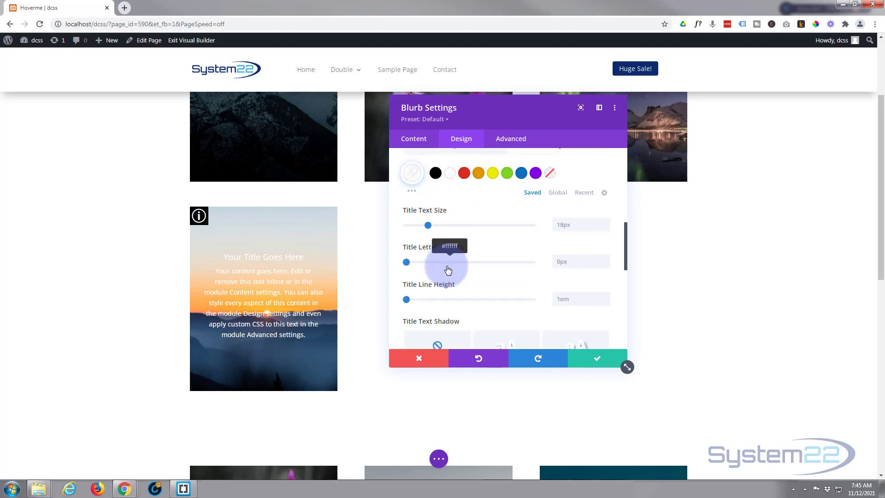
{"action": "scroll", "coordinate": [445, 266], "scroll_direction": "down", "scroll_amount": 1}
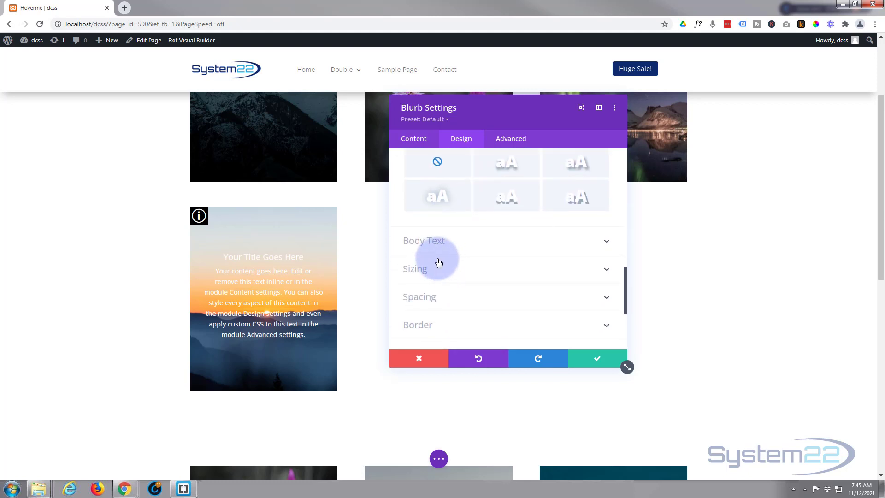
{"action": "left_click", "coordinate": [503, 252]}
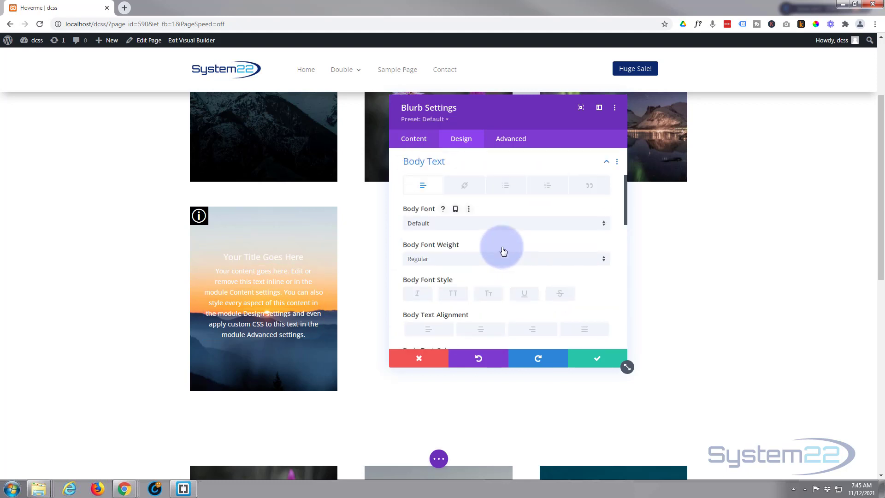
{"action": "scroll", "coordinate": [497, 248], "scroll_direction": "down", "scroll_amount": 3}
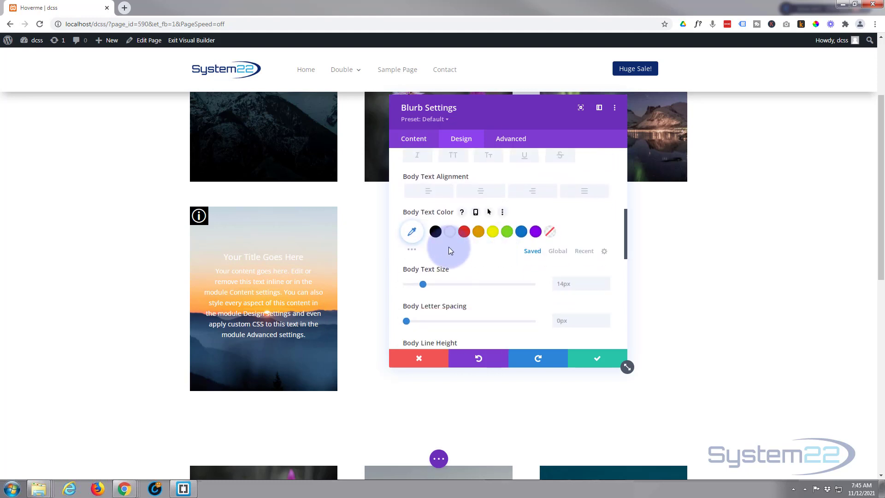
{"action": "left_click", "coordinate": [489, 215]}
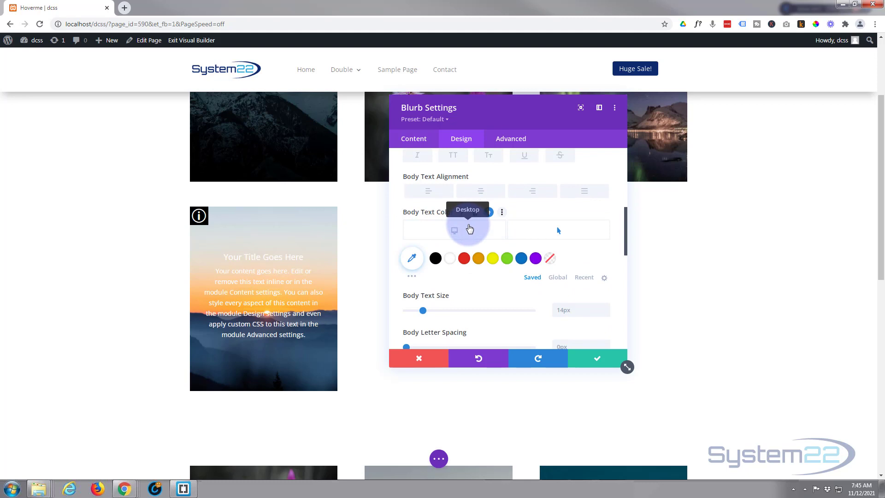
{"action": "left_click", "coordinate": [470, 229]}
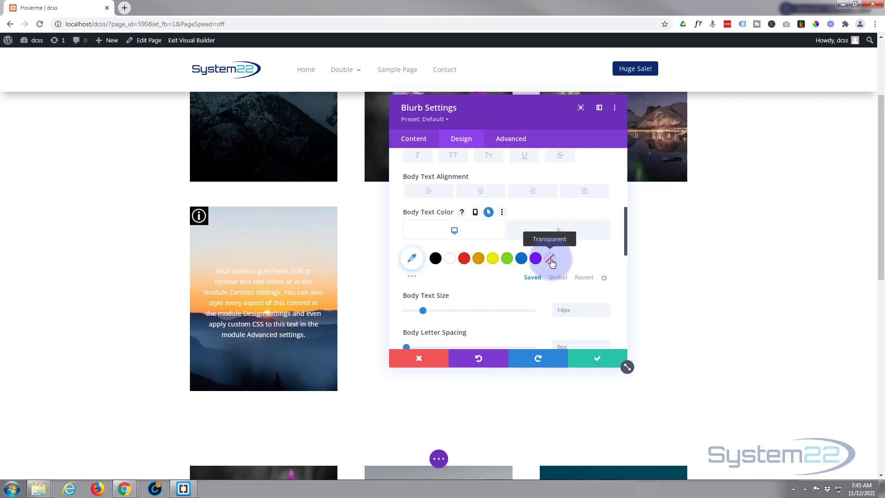
{"action": "left_click", "coordinate": [551, 259]}
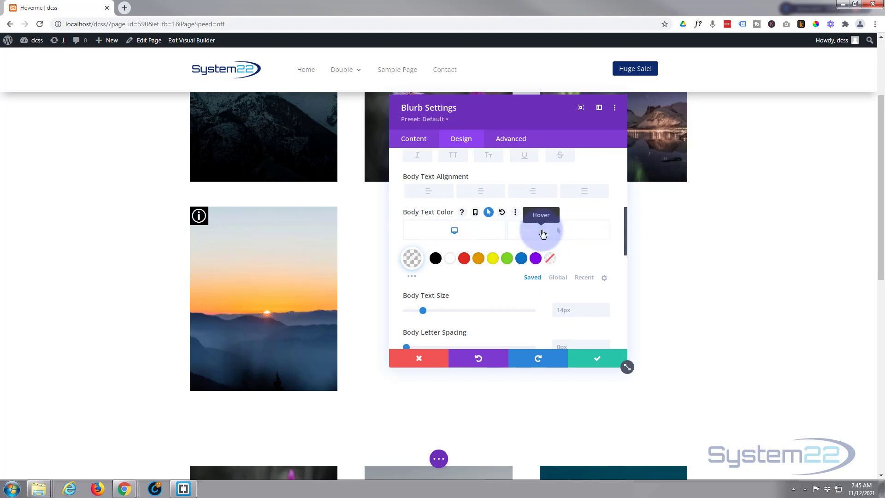
{"action": "left_click", "coordinate": [543, 235]}
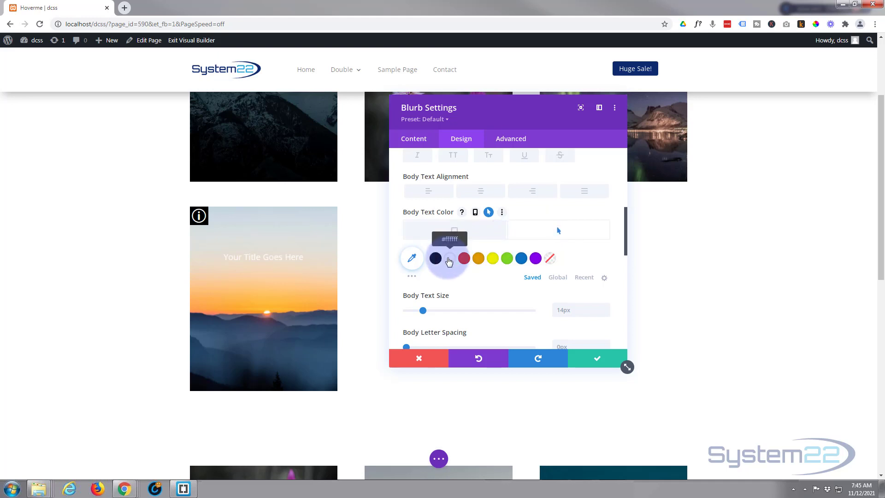
{"action": "left_click", "coordinate": [450, 259]}
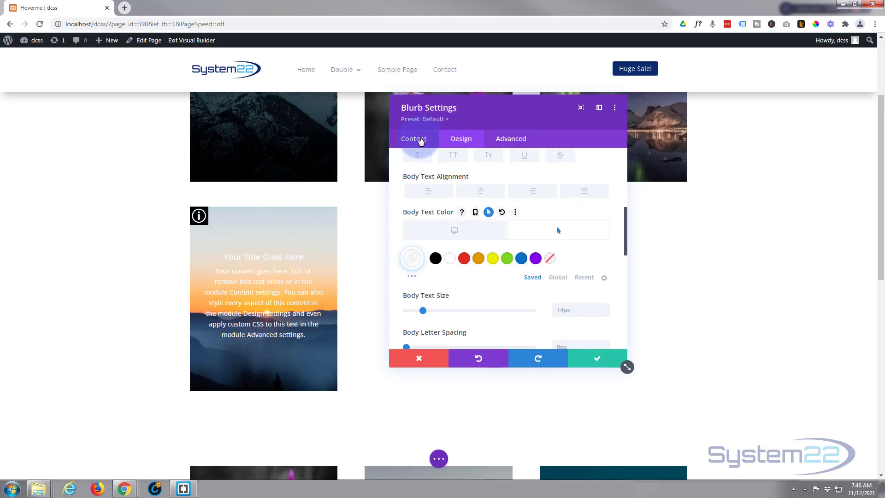
Step: Give the blurb a black background color behind its background image
{"action": "left_click", "coordinate": [415, 140]}
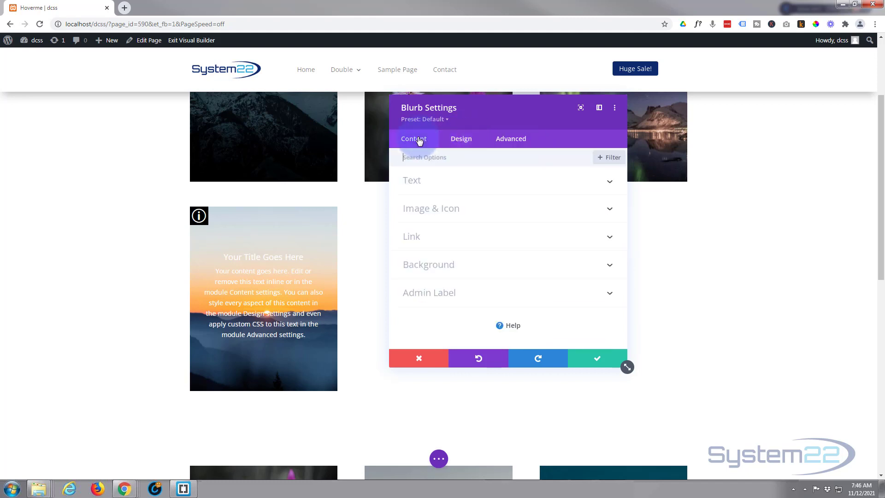
{"action": "left_click", "coordinate": [506, 268]}
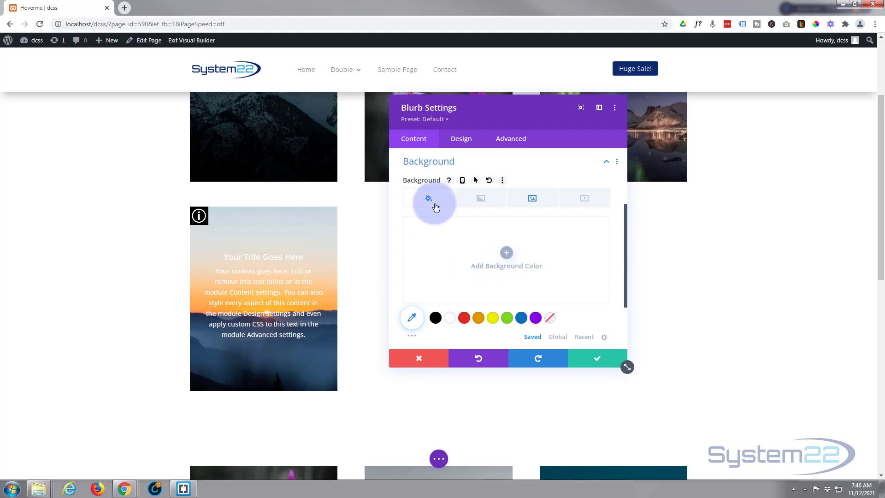
{"action": "left_click", "coordinate": [533, 198]}
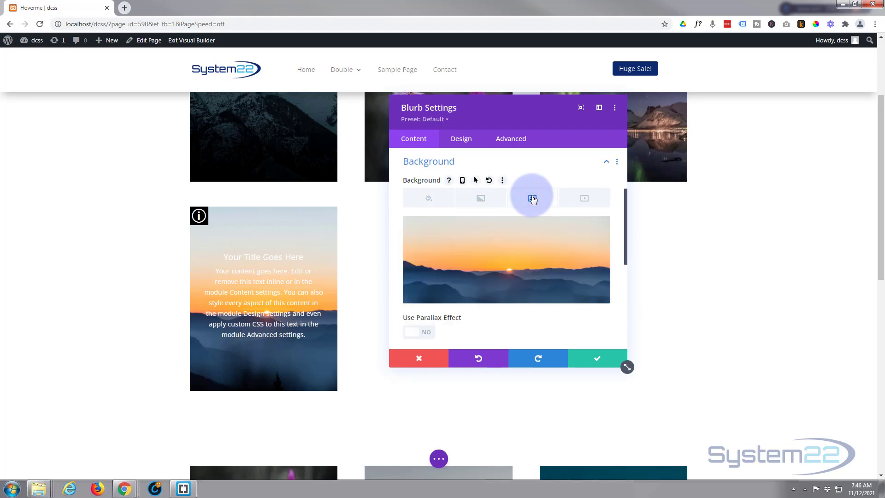
{"action": "left_click", "coordinate": [428, 199]}
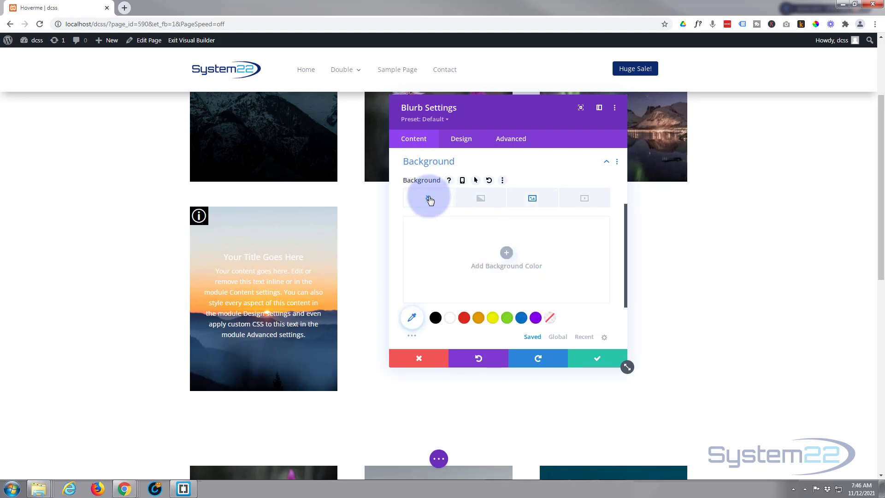
{"action": "left_click", "coordinate": [436, 318]}
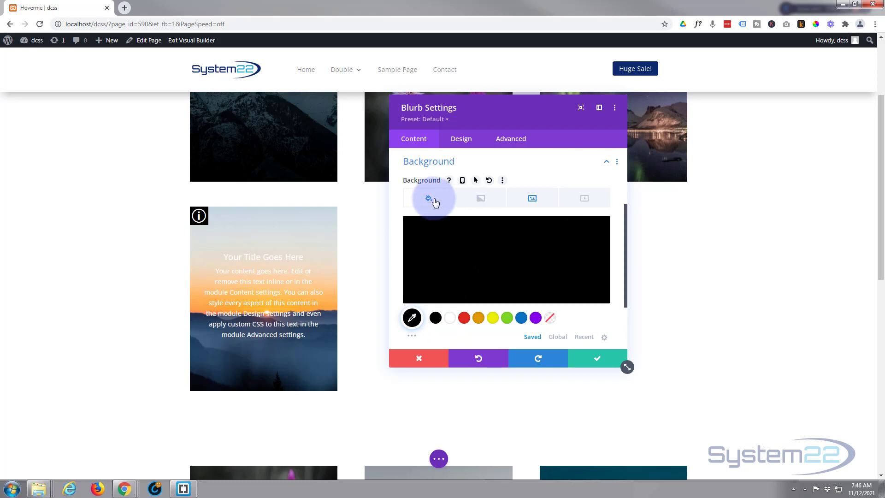
Step: Set the blurb's background image blend mode to Multiply
{"action": "left_click", "coordinate": [534, 199]}
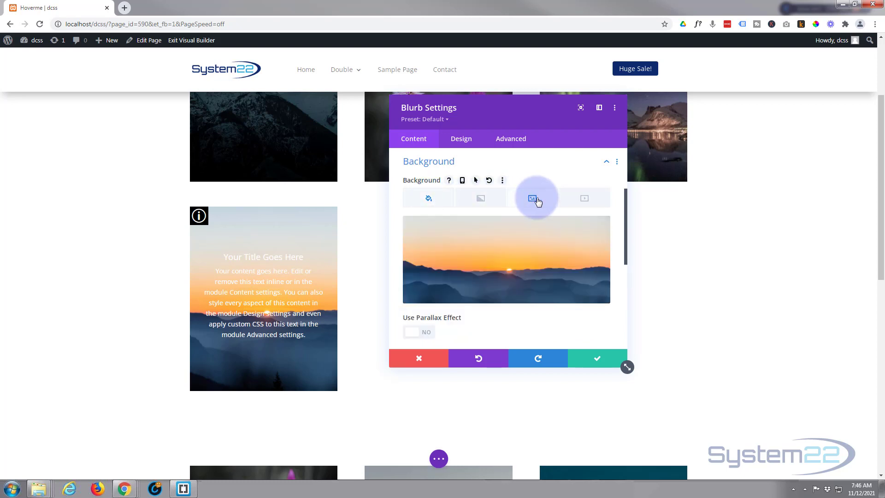
{"action": "scroll", "coordinate": [519, 255], "scroll_direction": "down", "scroll_amount": 3}
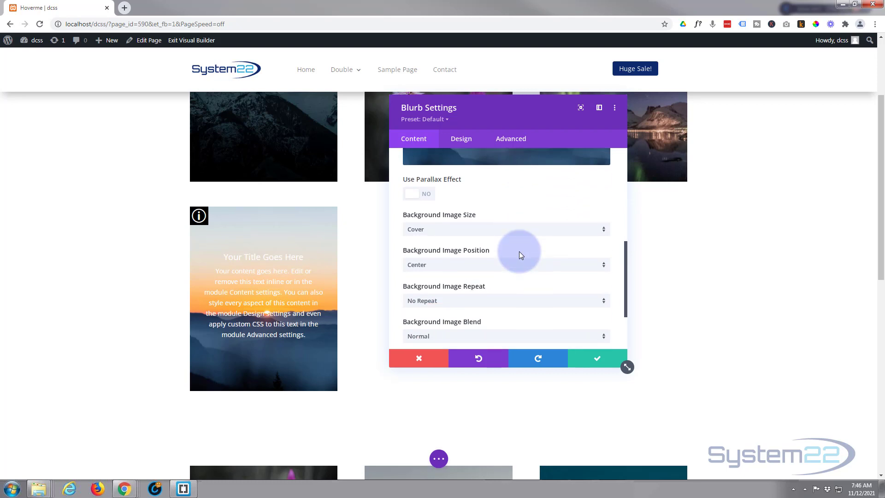
{"action": "scroll", "coordinate": [520, 254], "scroll_direction": "down", "scroll_amount": 2}
{"action": "scroll", "coordinate": [521, 257], "scroll_direction": "up", "scroll_amount": 3}
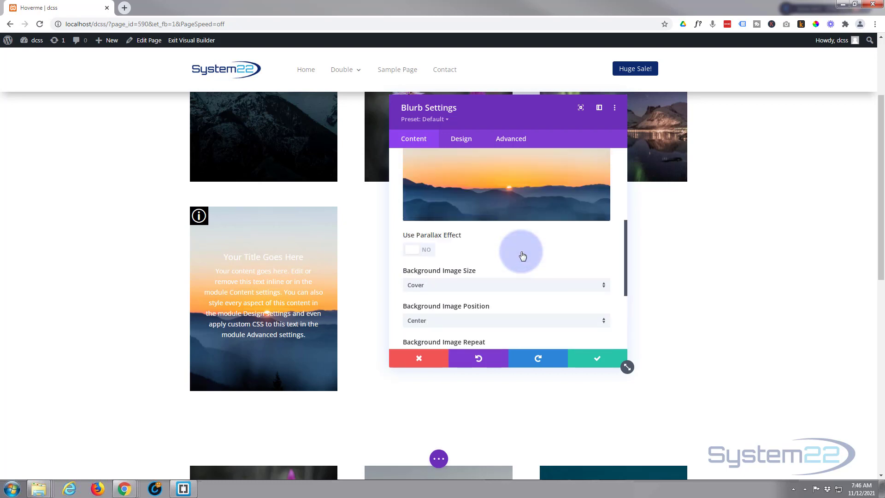
{"action": "scroll", "coordinate": [493, 259], "scroll_direction": "down", "scroll_amount": 1}
{"action": "scroll", "coordinate": [493, 257], "scroll_direction": "down", "scroll_amount": 1}
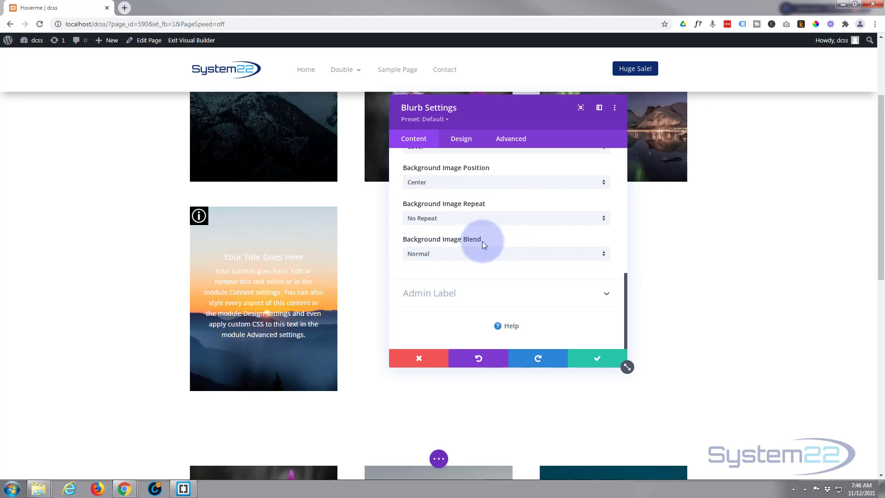
{"action": "left_click", "coordinate": [499, 257]}
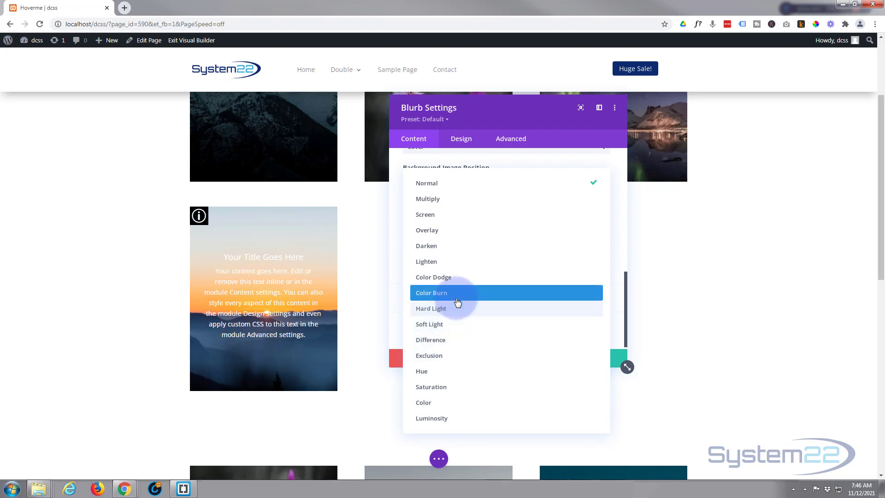
{"action": "left_click", "coordinate": [427, 203]}
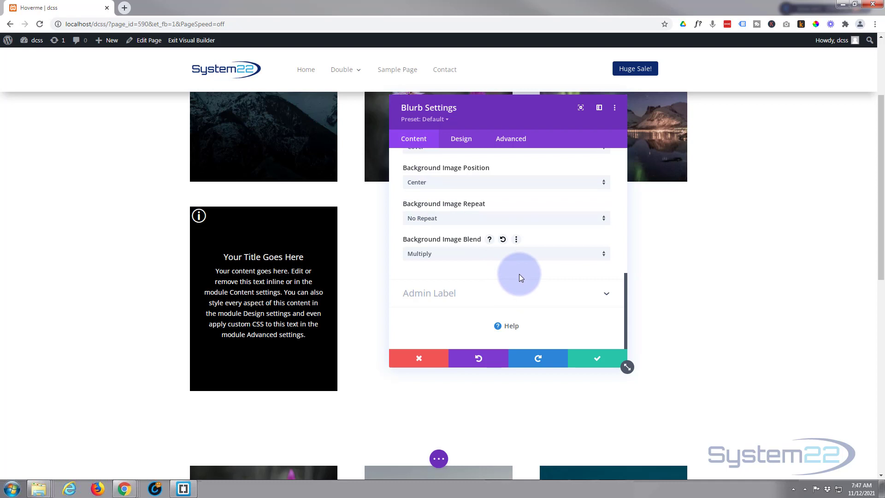
Step: Enable hover options for the blurb's background and set its desktop background color to fully transparent gray, rgba(104,104,104,0)
{"action": "scroll", "coordinate": [518, 293], "scroll_direction": "up", "scroll_amount": 5}
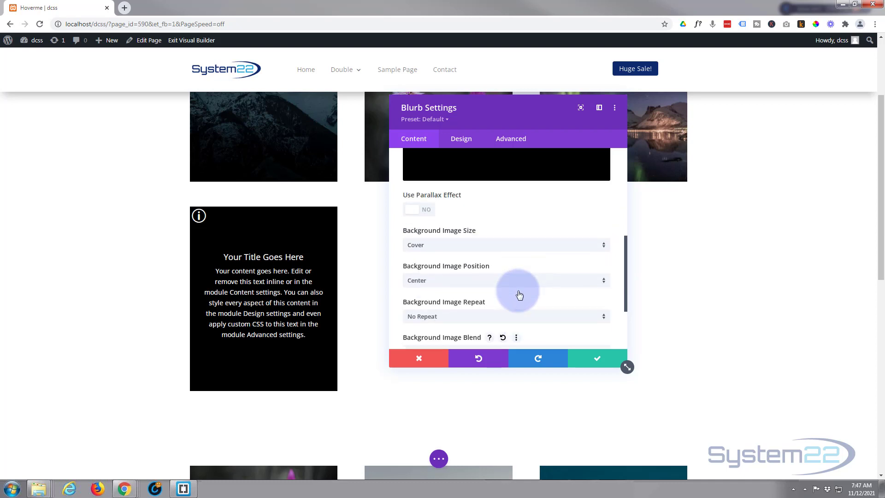
{"action": "left_click", "coordinate": [428, 209]}
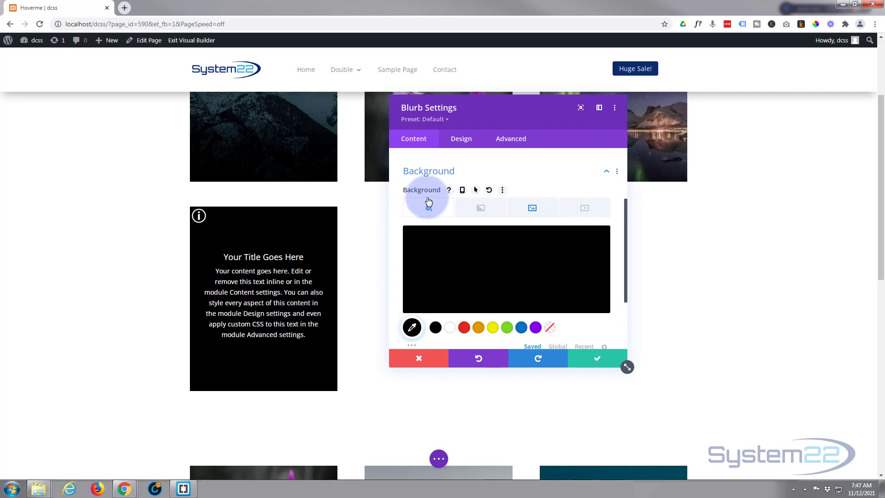
{"action": "left_click", "coordinate": [475, 193]}
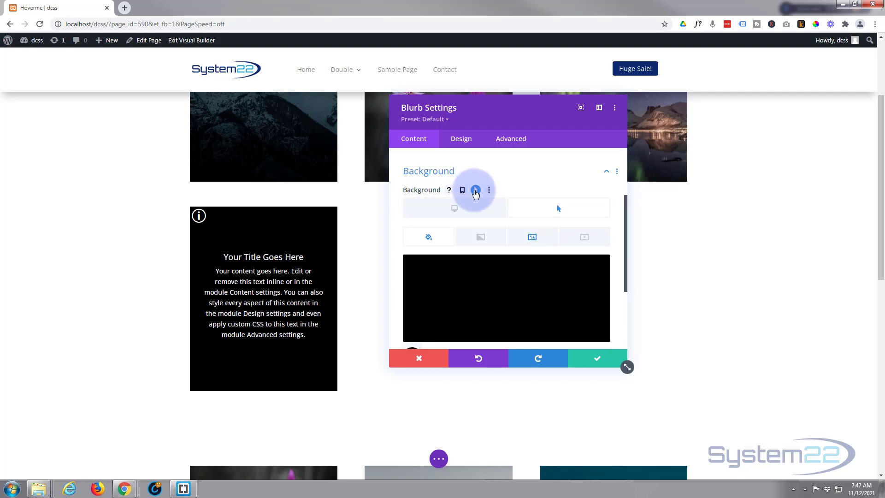
{"action": "left_click", "coordinate": [462, 212]}
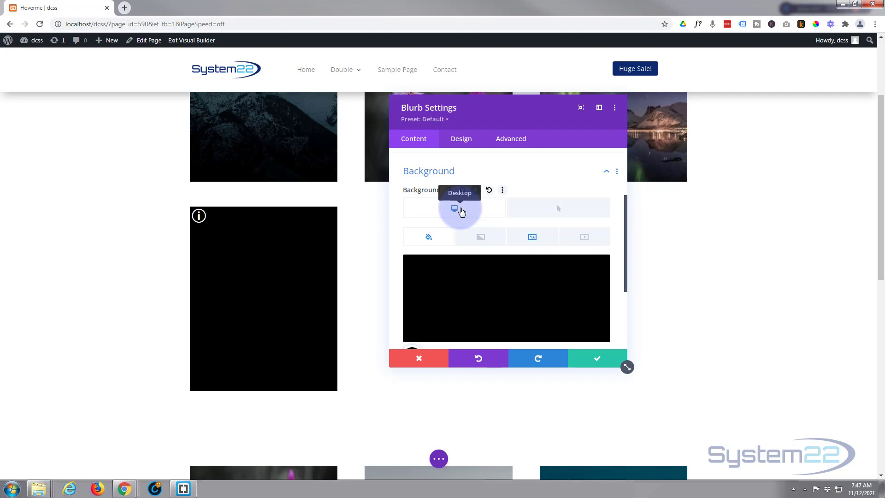
{"action": "left_click", "coordinate": [514, 313]}
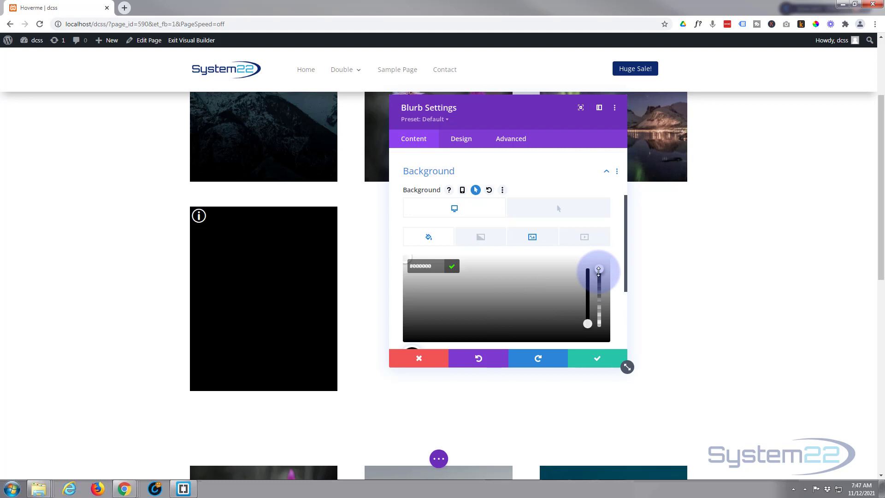
{"action": "left_click_drag", "start_coordinate": [599, 271], "coordinate": [606, 339]}
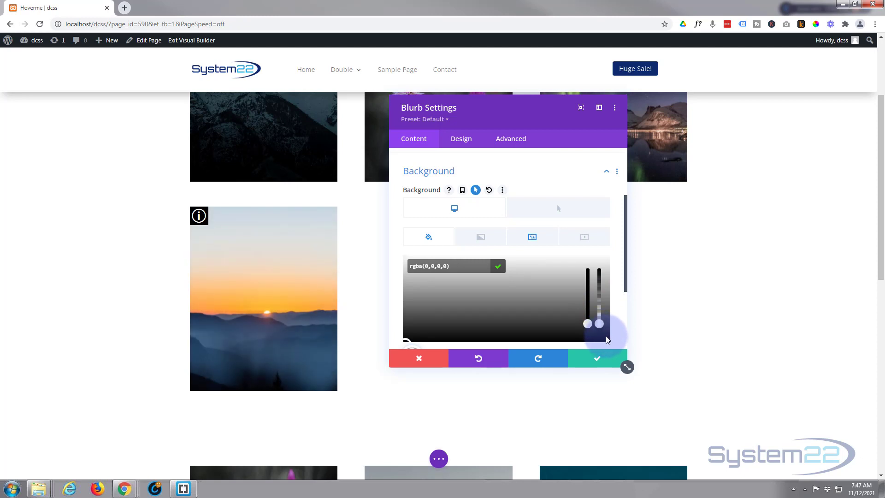
{"action": "left_click", "coordinate": [419, 310]}
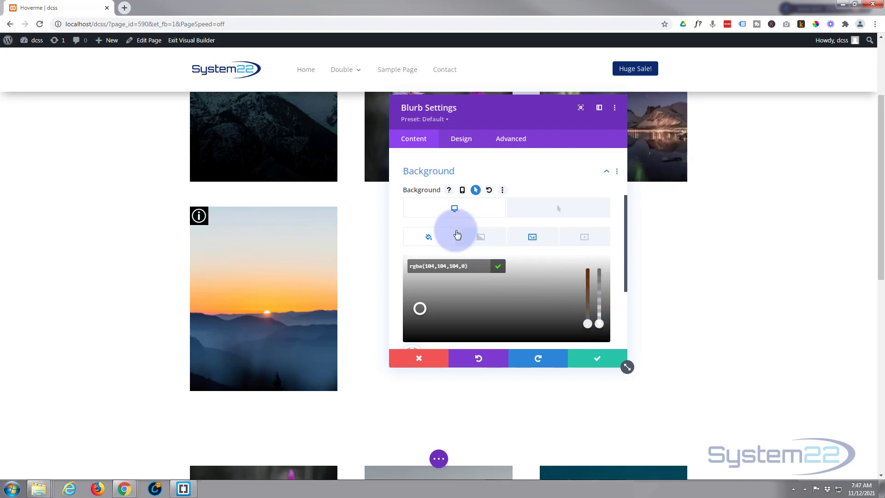
Step: Set the blurb's hover background color to rgba(104,104,104,0.72) and save the module settings
{"action": "left_click", "coordinate": [545, 214]}
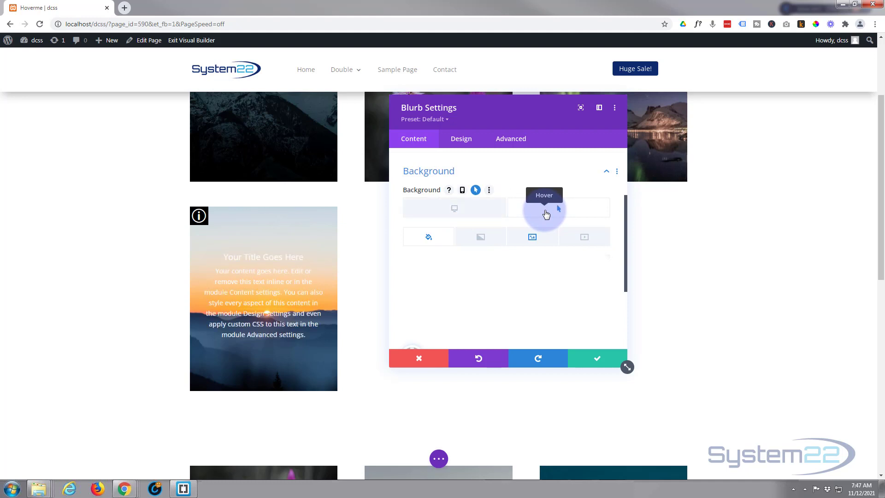
{"action": "mouse_move", "coordinate": [474, 295]}
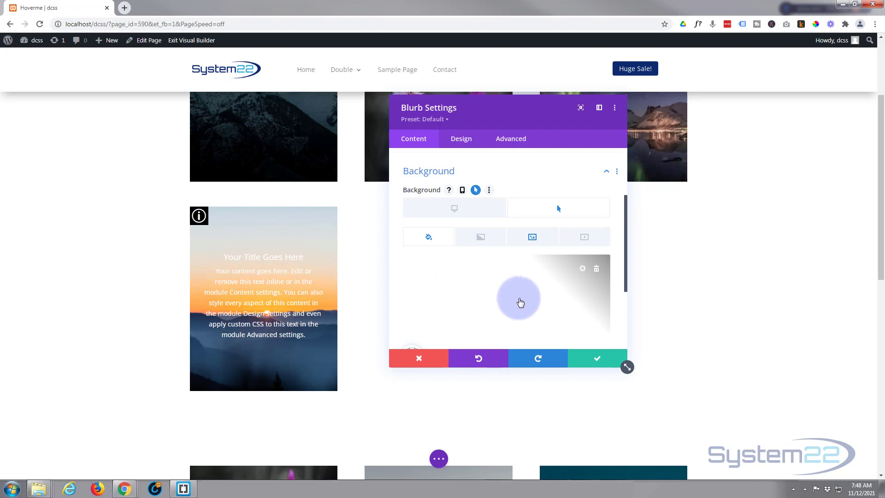
{"action": "left_click", "coordinate": [518, 302]}
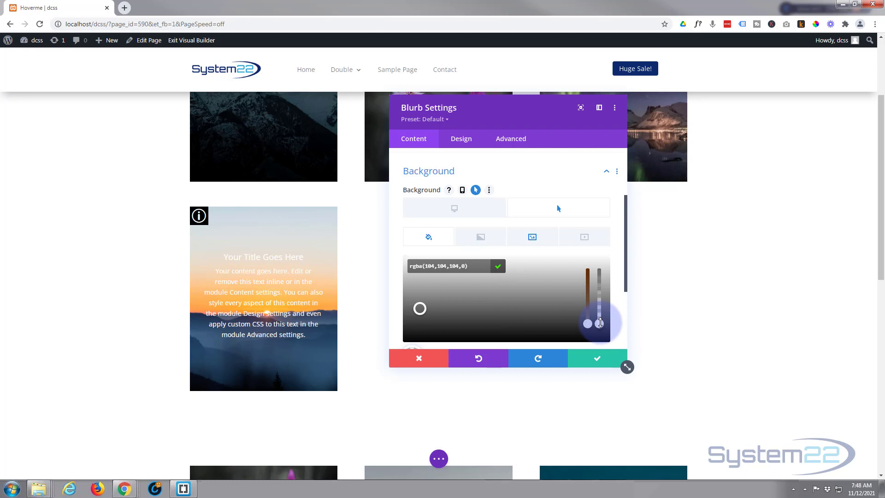
{"action": "left_click_drag", "start_coordinate": [601, 314], "coordinate": [600, 296]}
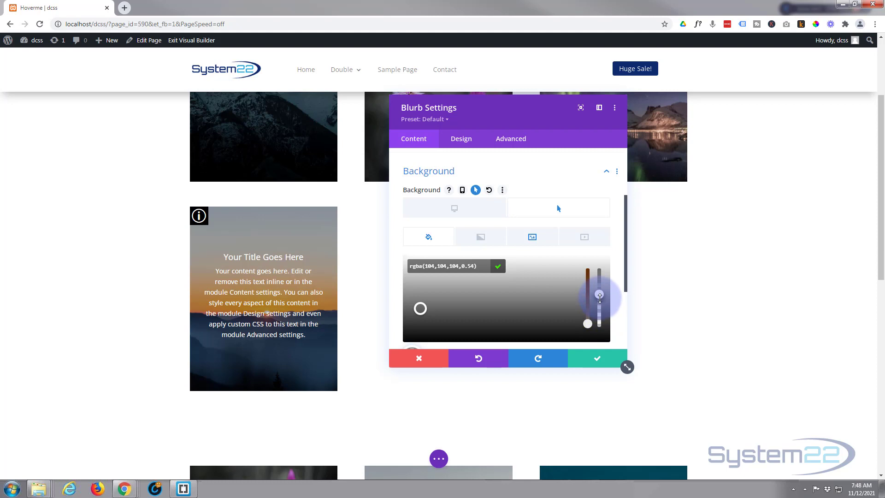
{"action": "left_click_drag", "start_coordinate": [600, 297], "coordinate": [599, 285]}
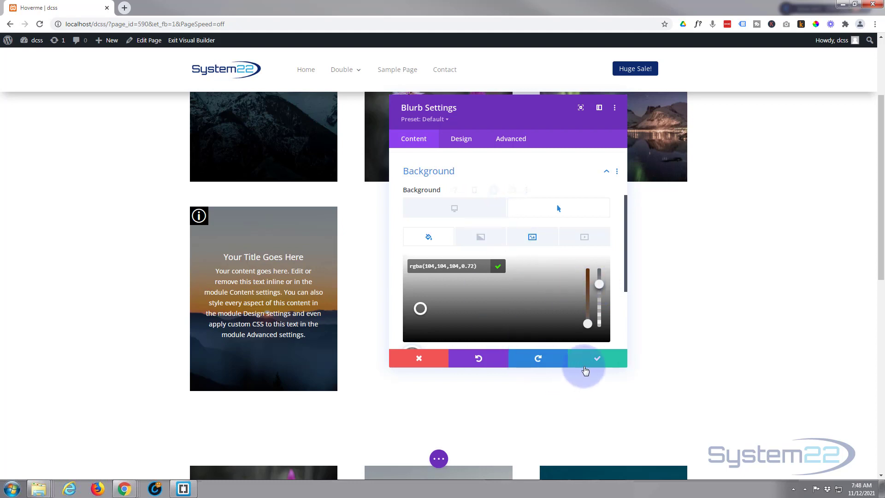
{"action": "left_click", "coordinate": [591, 366]}
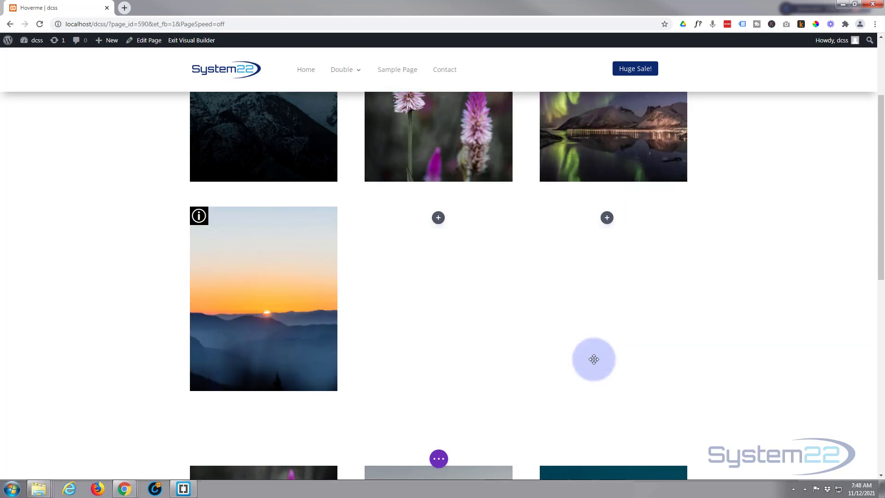
Step: Save the page as a draft and exit the visual builder
{"action": "left_click", "coordinate": [439, 458]}
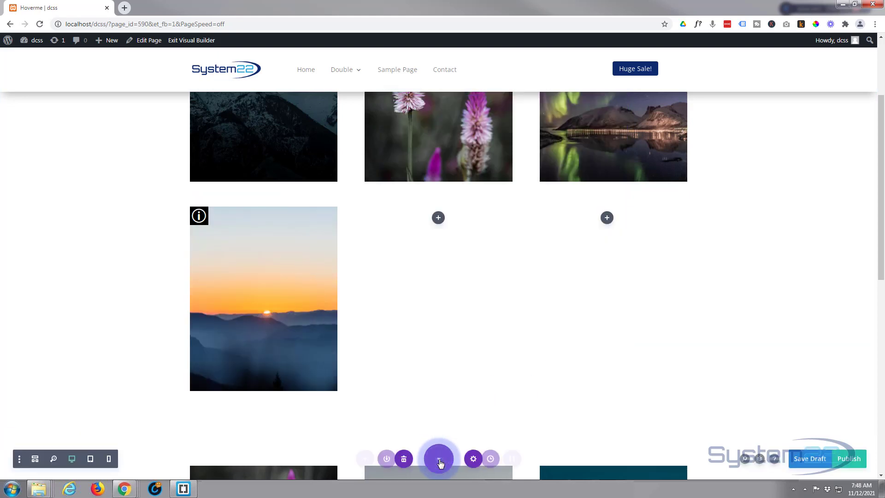
{"action": "left_click", "coordinate": [811, 463]}
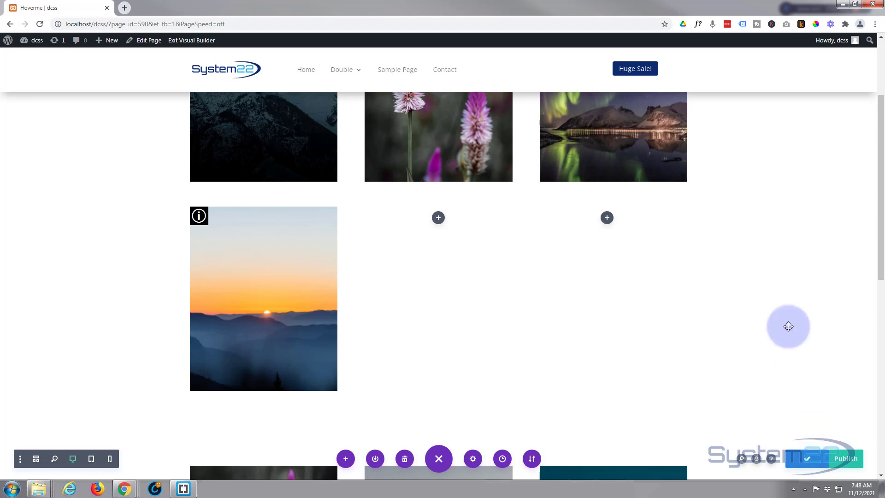
{"action": "left_click", "coordinate": [200, 42]}
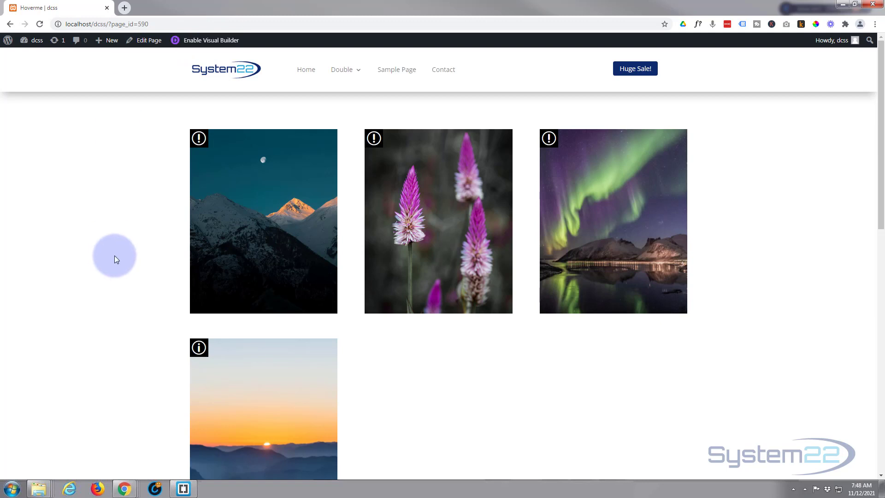
Step: Check the hover effect of the new sunset blurb on the live page and compare it with the blurbs in the row above
{"action": "scroll", "coordinate": [114, 256], "scroll_direction": "down", "scroll_amount": 2}
{"action": "scroll", "coordinate": [115, 257], "scroll_direction": "down", "scroll_amount": 1}
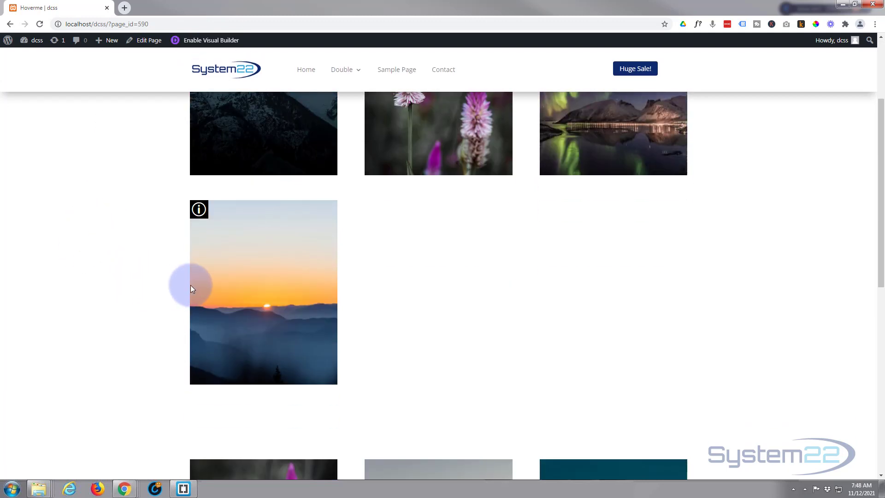
{"action": "mouse_move", "coordinate": [197, 287]}
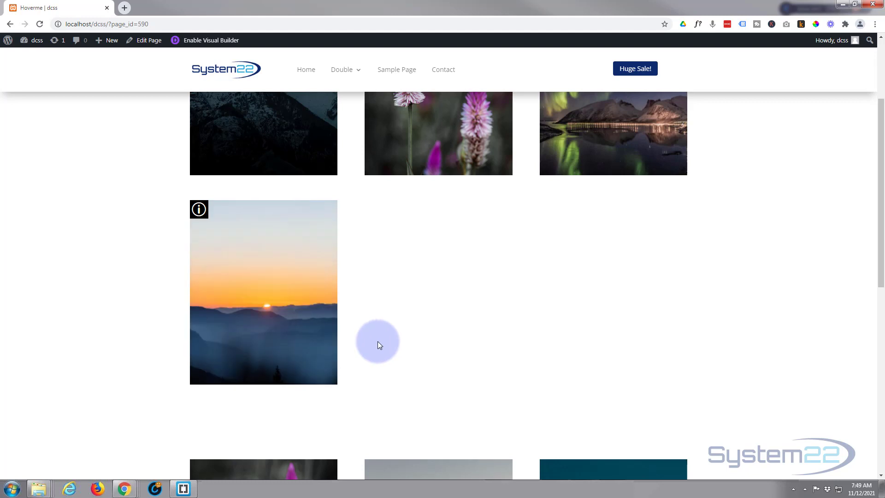
{"action": "mouse_move", "coordinate": [303, 347]}
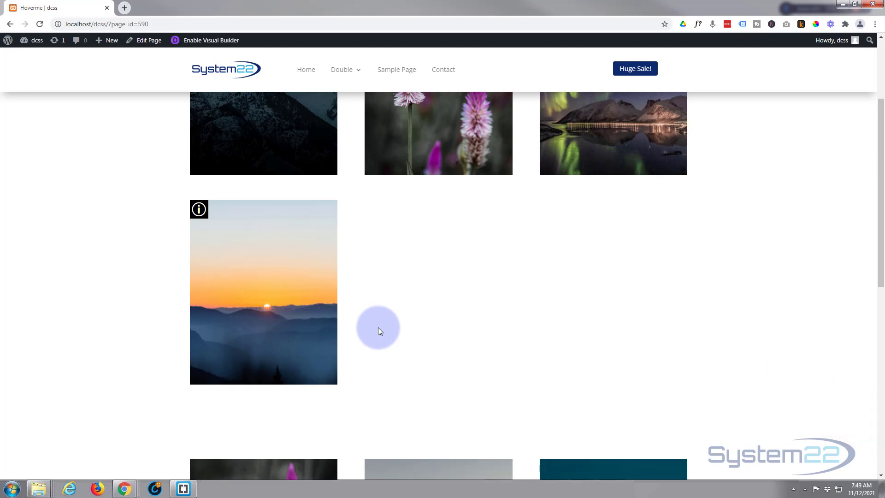
{"action": "scroll", "coordinate": [381, 336], "scroll_direction": "up", "scroll_amount": 3}
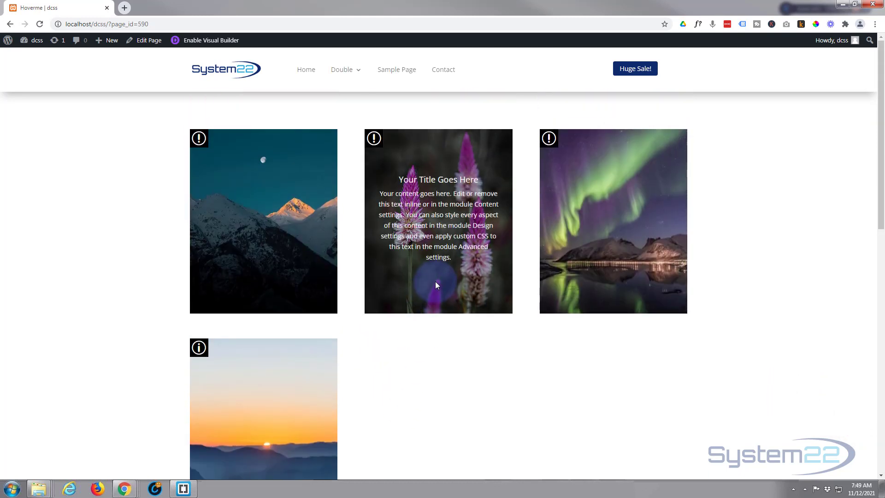
{"action": "mouse_move", "coordinate": [587, 257]}
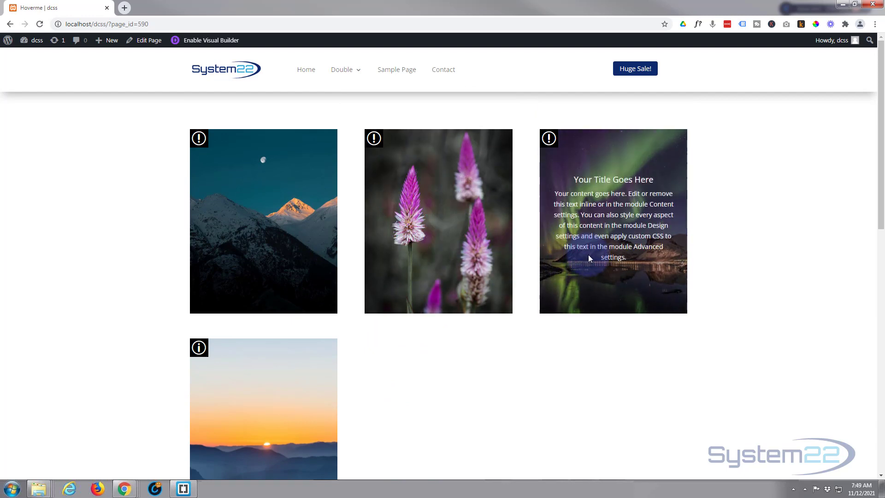
{"action": "mouse_move", "coordinate": [291, 398]}
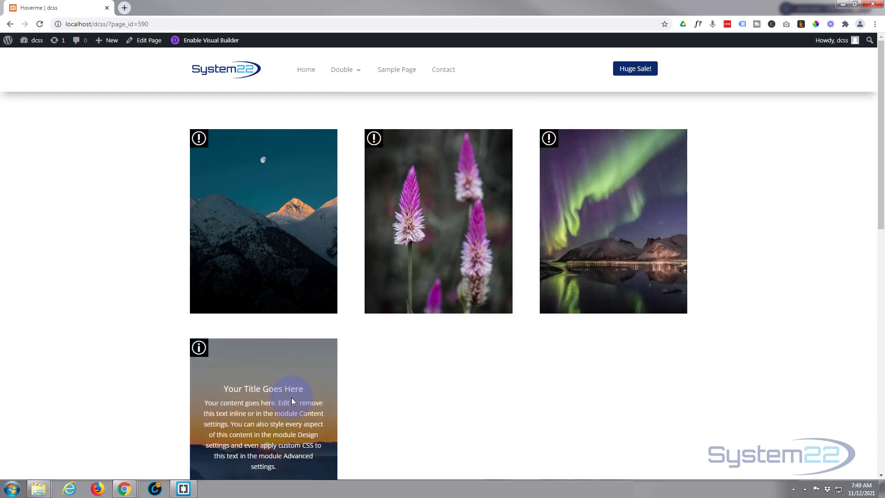